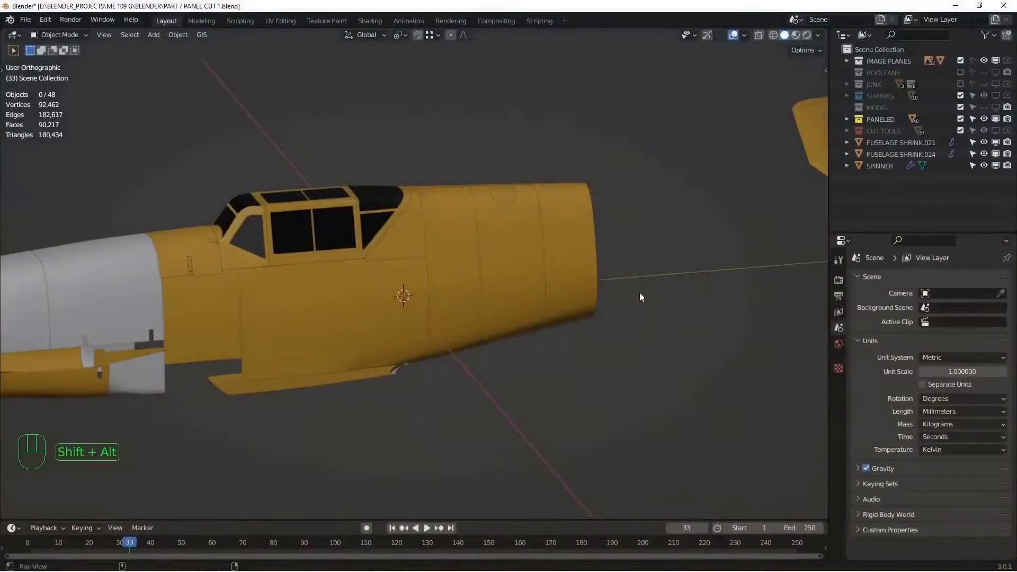
Unhide the SHRINKS collection and open the fuselage shrink mesh for editing in the right orthographic view
middle_click_drag(639, 293, 596, 281, "shift")
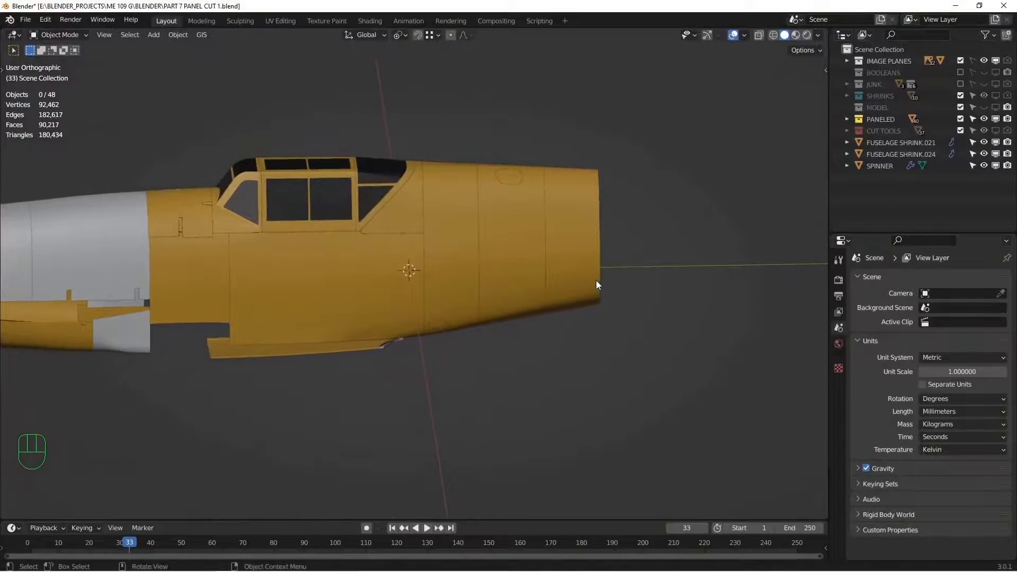
key("KP_3")
scroll(596, 281, "up", 4)
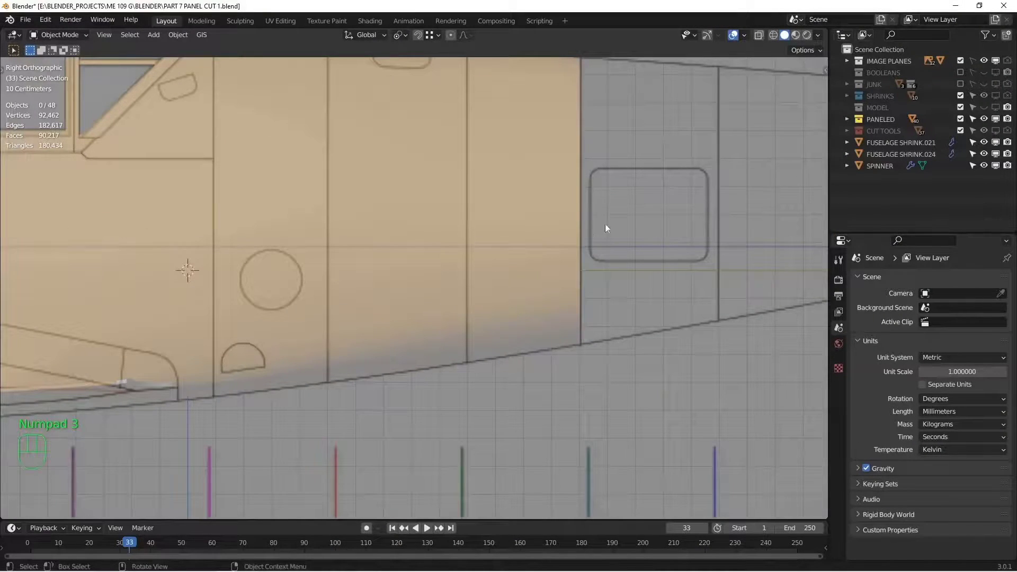
scroll(596, 222, "down", 3)
middle_click_drag(583, 153, 457, 229, "shift")
scroll(456, 230, "up", 1)
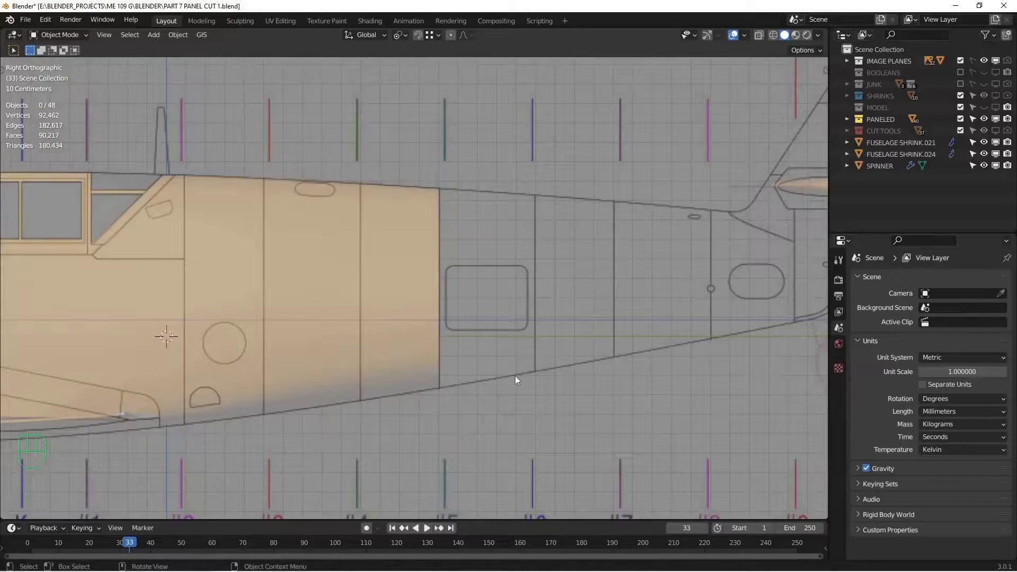
left_click(996, 96)
key("Tab")
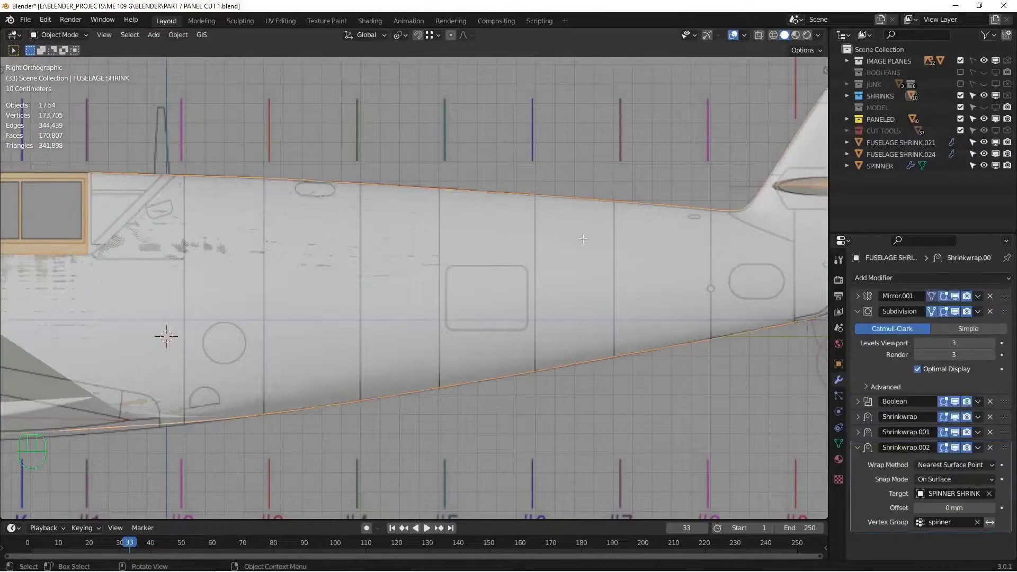
Duplicate the fuselage faces between stations #4 and #7 in place and separate them into a new object
key("z")
left_click(477, 243)
key("3")
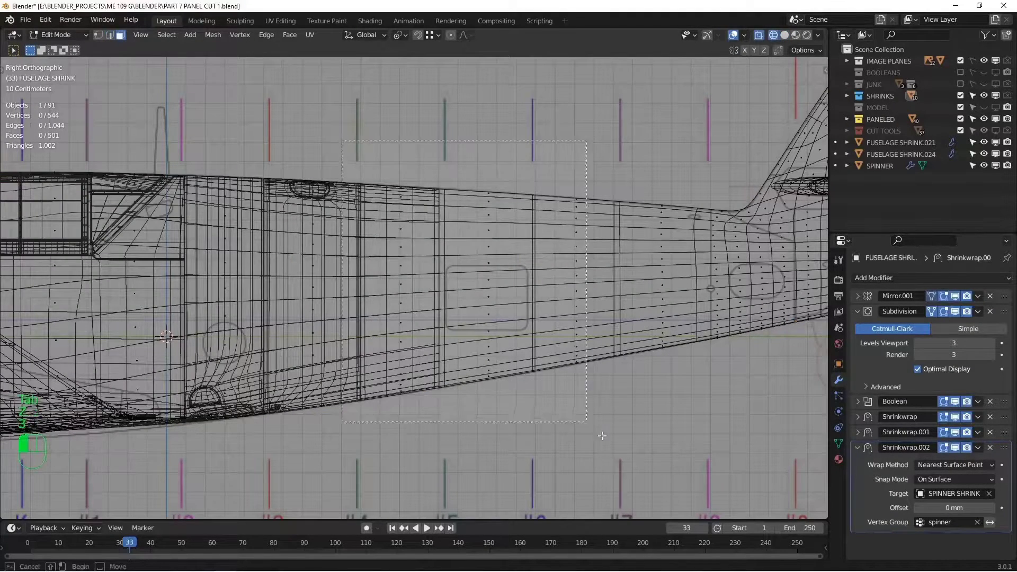
key("l")
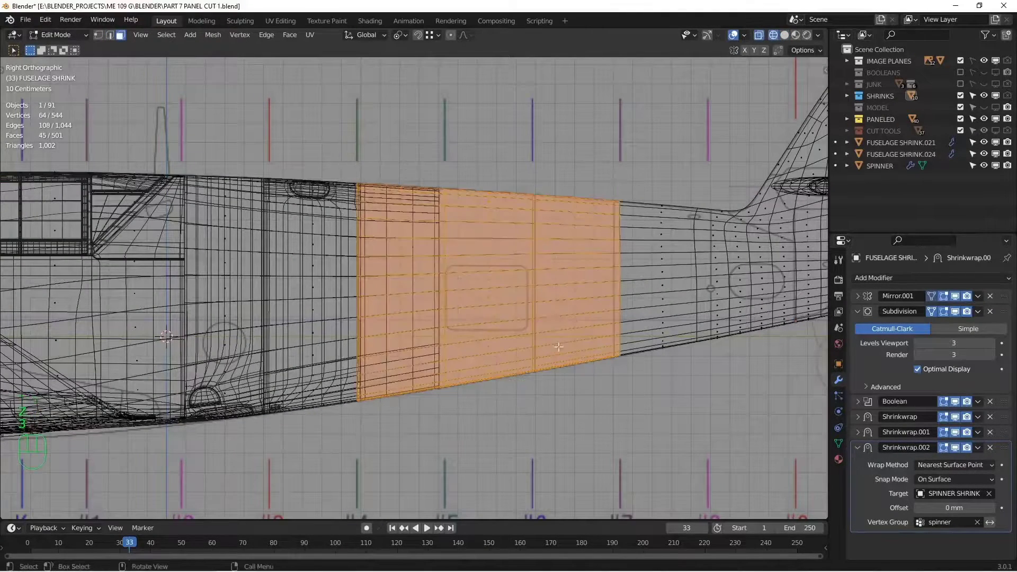
key("shift+d")
right_click(562, 284)
key("p")
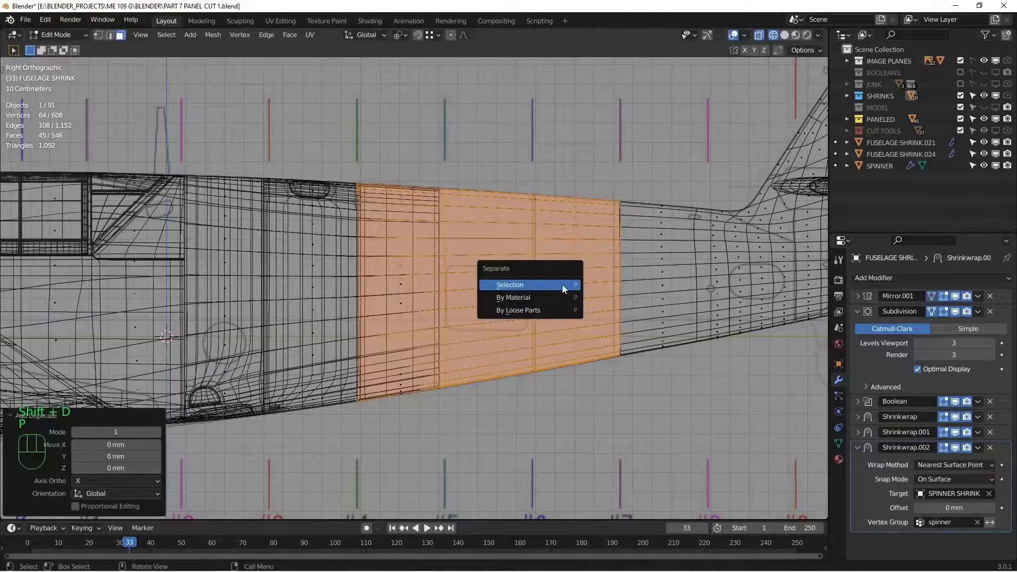
left_click(561, 284)
Move the separated fuselage section to the Scene Collection and hide the SHRINKS collection
key("Tab")
key("alt+a")
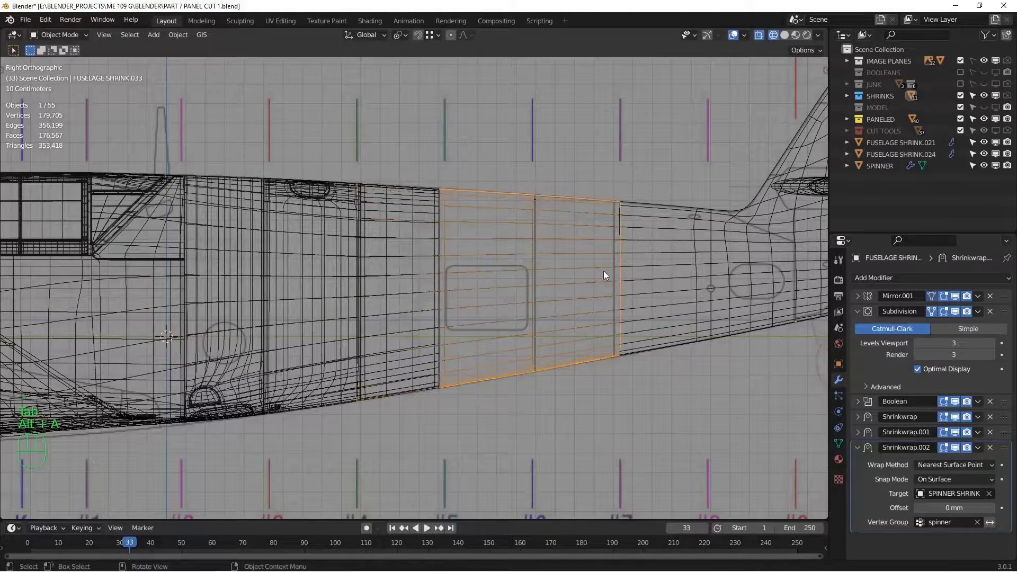
key("m")
left_click(602, 271)
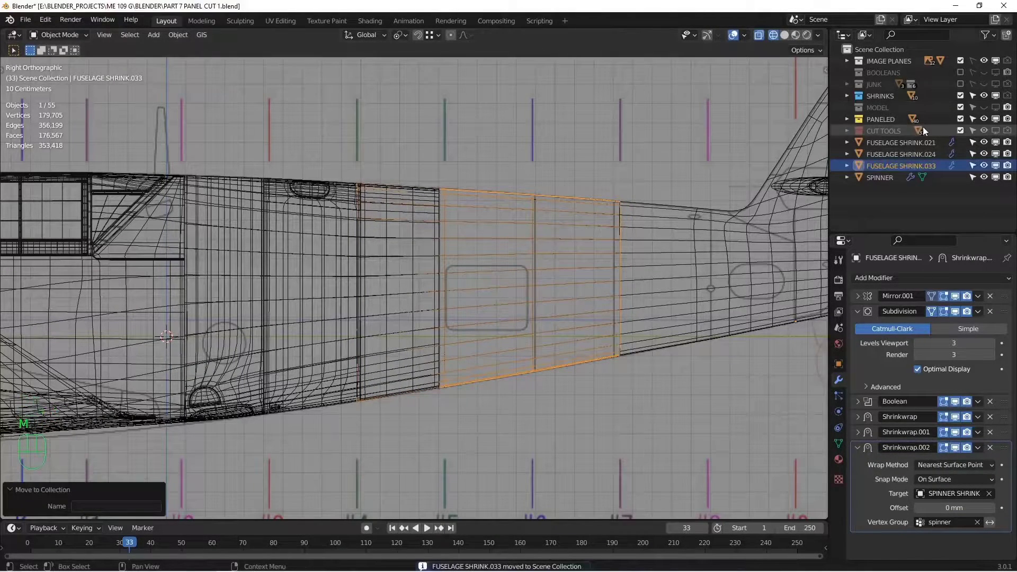
left_click(996, 96)
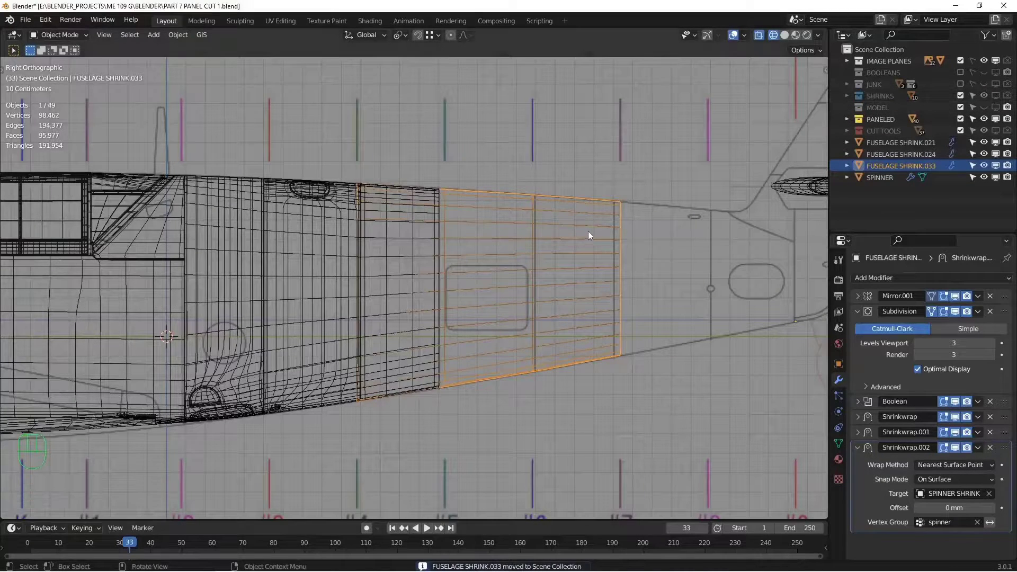
Remove all the inherited modifiers from the separated fuselage section
left_click(857, 310)
left_click(990, 295)
left_click(990, 296)
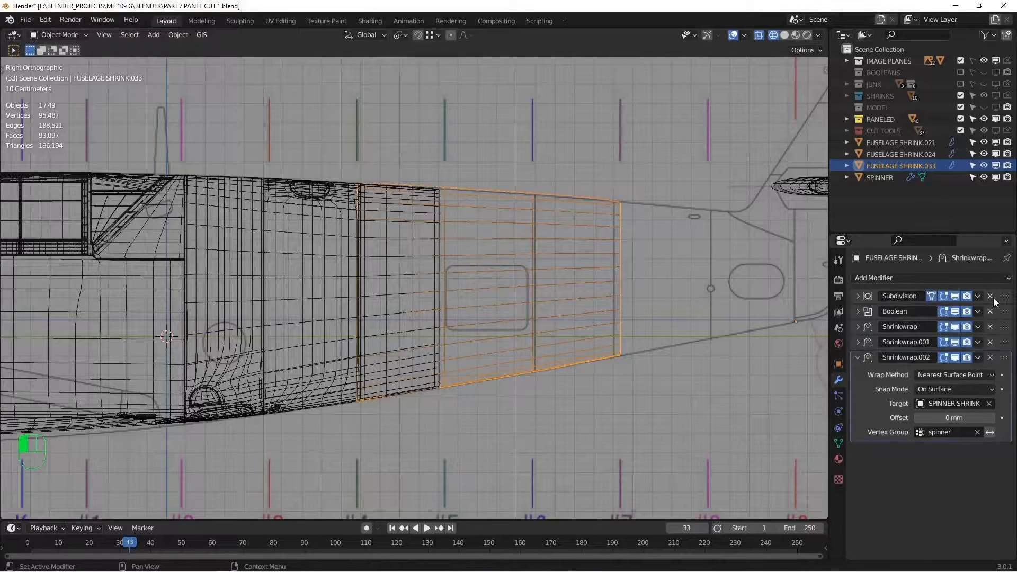
left_click(990, 295)
left_click(990, 296)
left_click(990, 296)
left_click(990, 296)
Show the CUT TOOLS collection and duplicate the station #5 cutting plane about 494 mm along Y to station #6
middle_click_drag(540, 316, 577, 286, "shift")
scroll(634, 291, "up", 2)
scroll(517, 254, "down", 2)
left_click(995, 130)
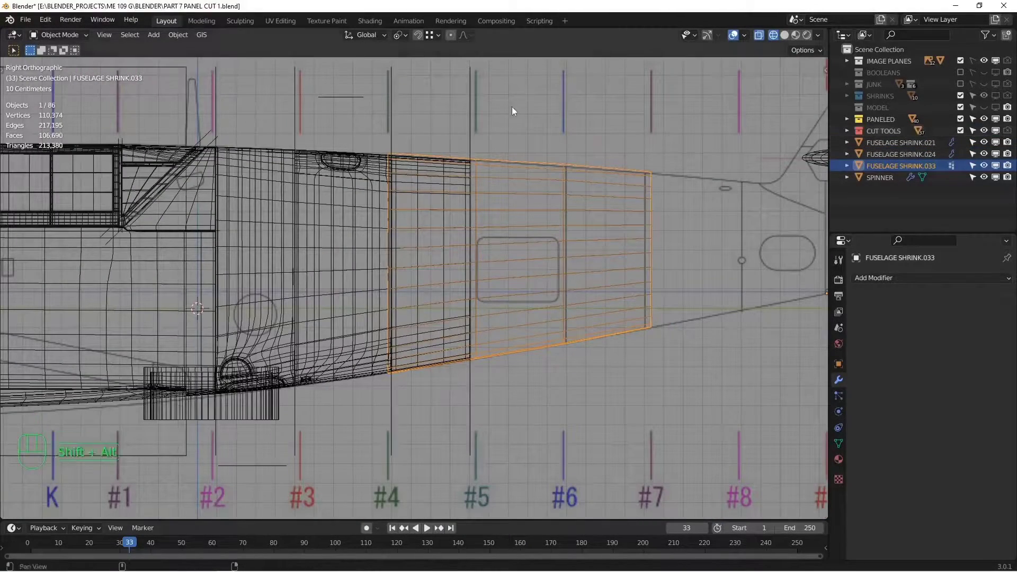
middle_click_drag(510, 100, 471, 168, "shift")
left_click(472, 171)
middle_click_drag(491, 221, 422, 192, "shift")
key("shift+d")
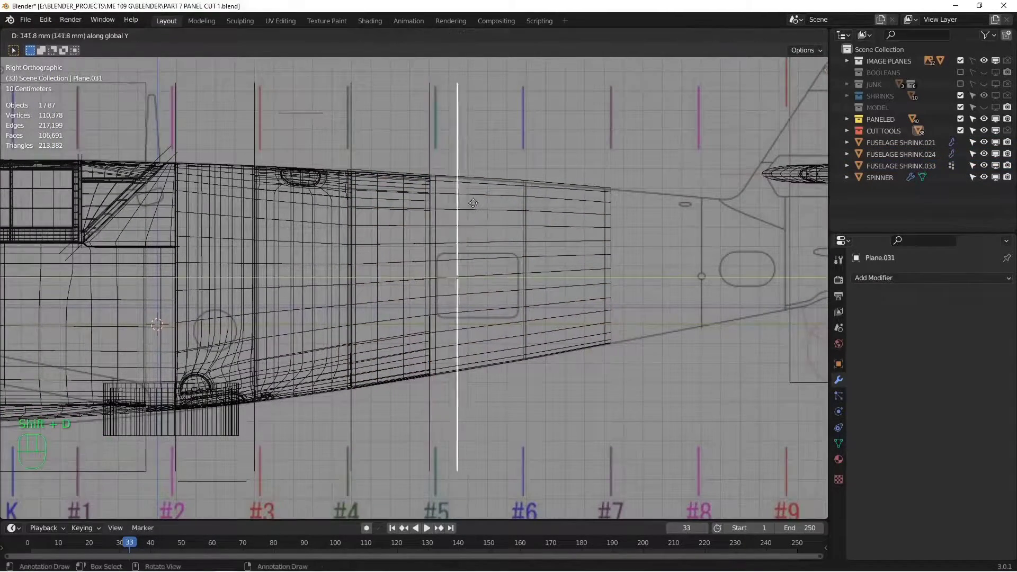
left_click(518, 206)
scroll(554, 211, "up", 5)
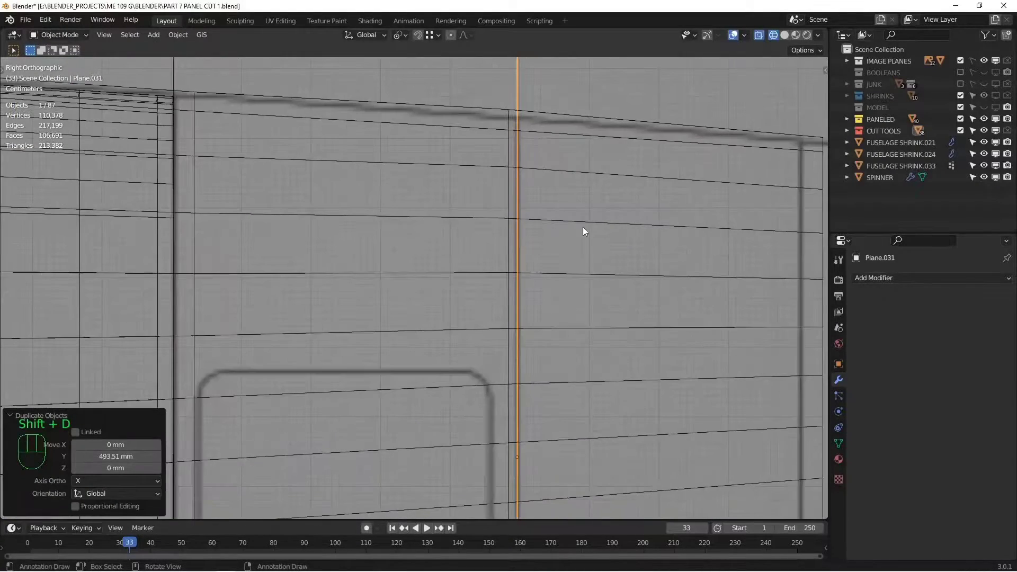
scroll(521, 204, "down", 6)
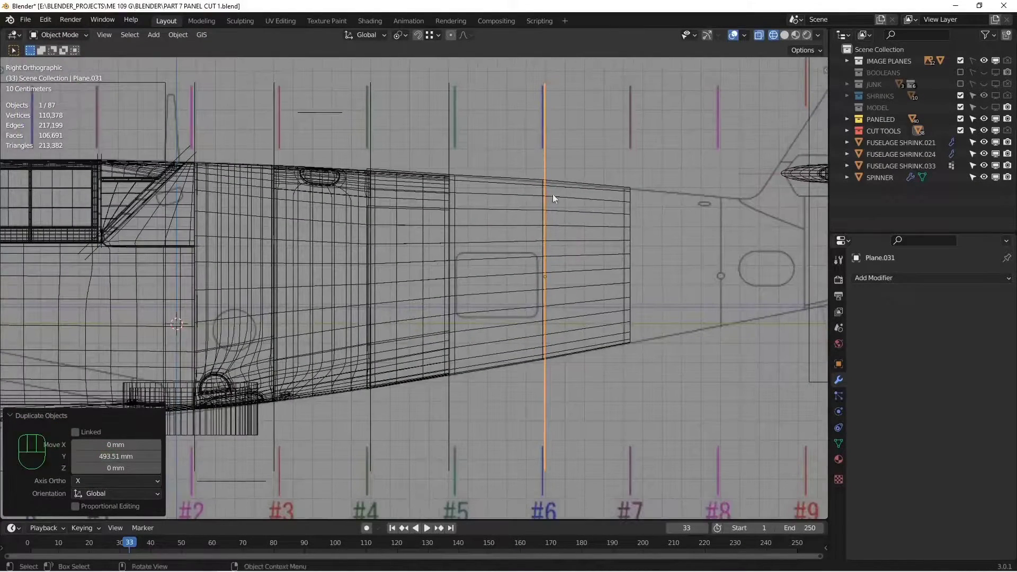
Knife Project the station #6 cutting plane onto the separated fuselage section with Cut Through enabled
left_click(508, 191)
key("Tab")
key("a")
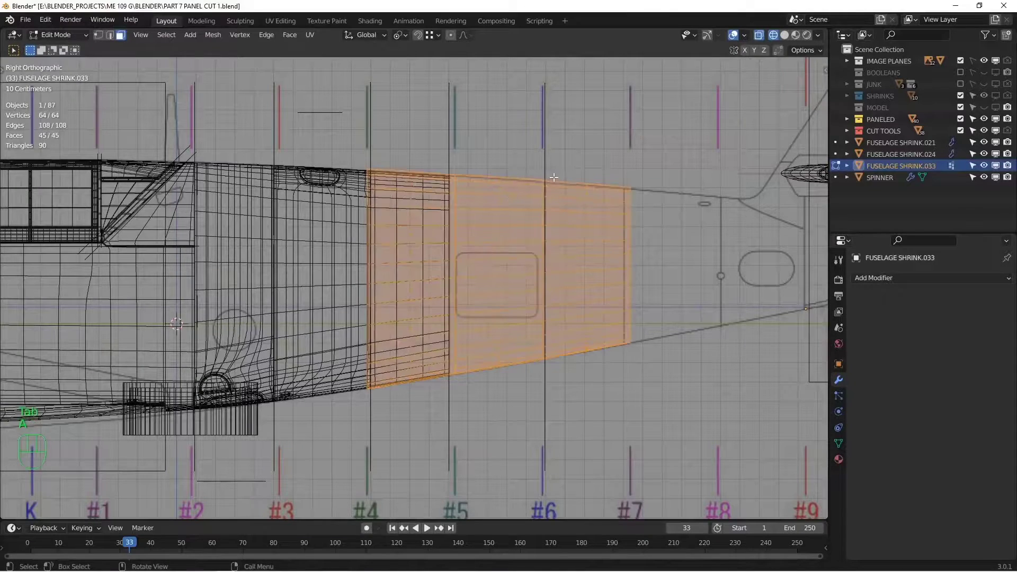
key("F3")
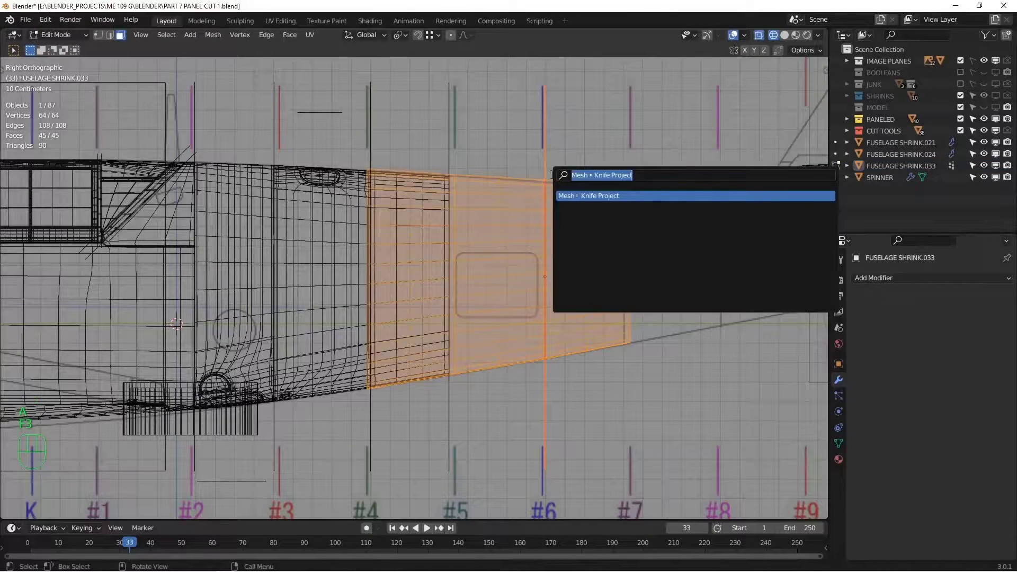
key("Return")
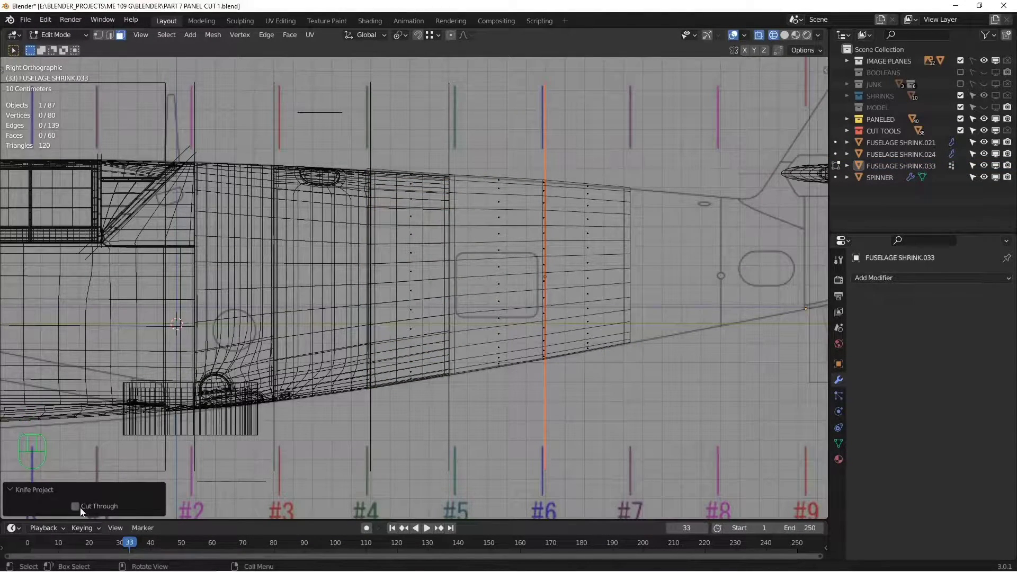
Delete the section's faces aft of the station #6 cut
scroll(562, 247, "up", 1)
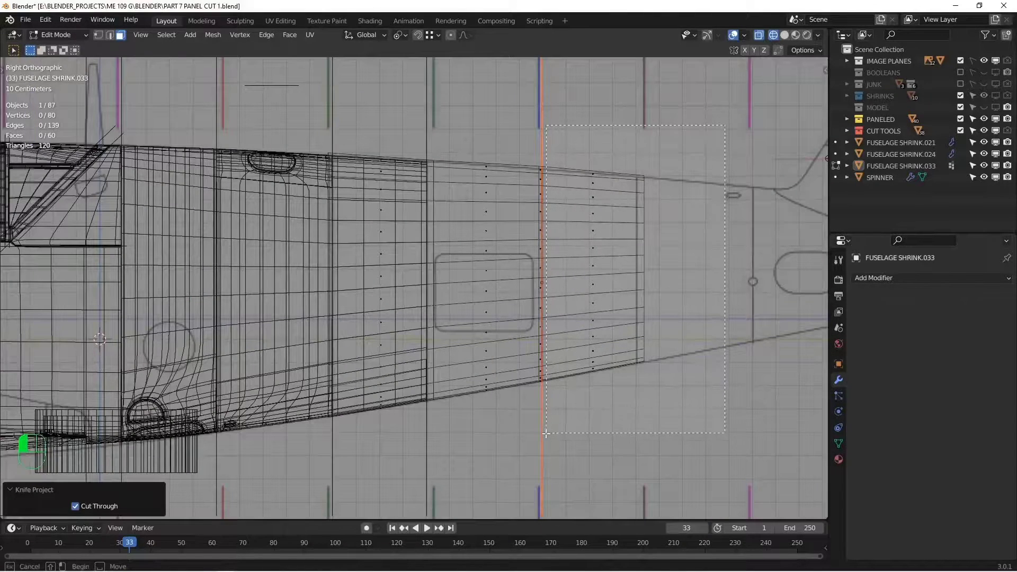
key("l")
key("x")
left_click(577, 367)
middle_click_drag(458, 299, 561, 318, "shift")
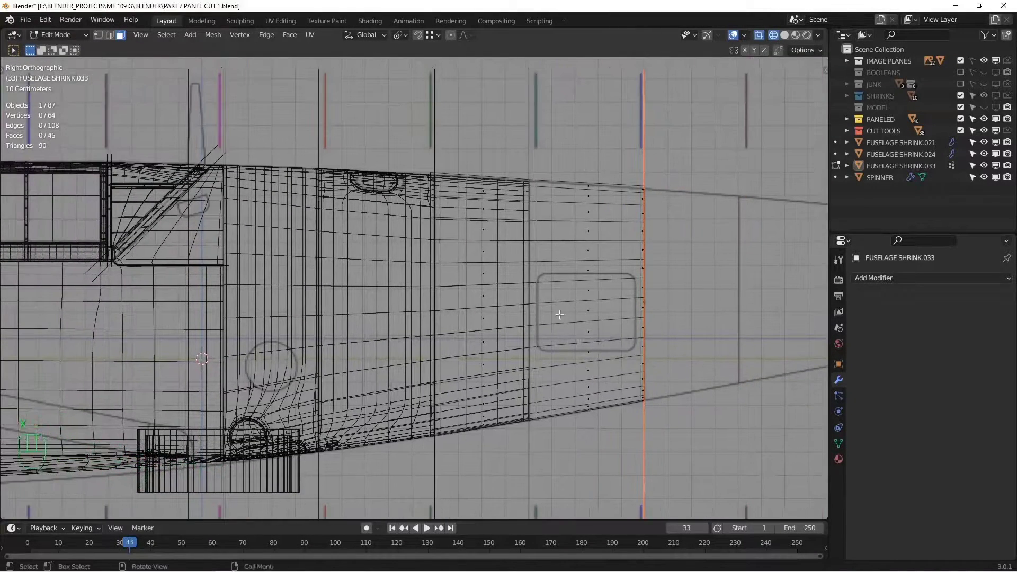
Knife Project the station #5 cutting plane through the fuselage section
key("Tab")
left_click(526, 174)
key("Tab")
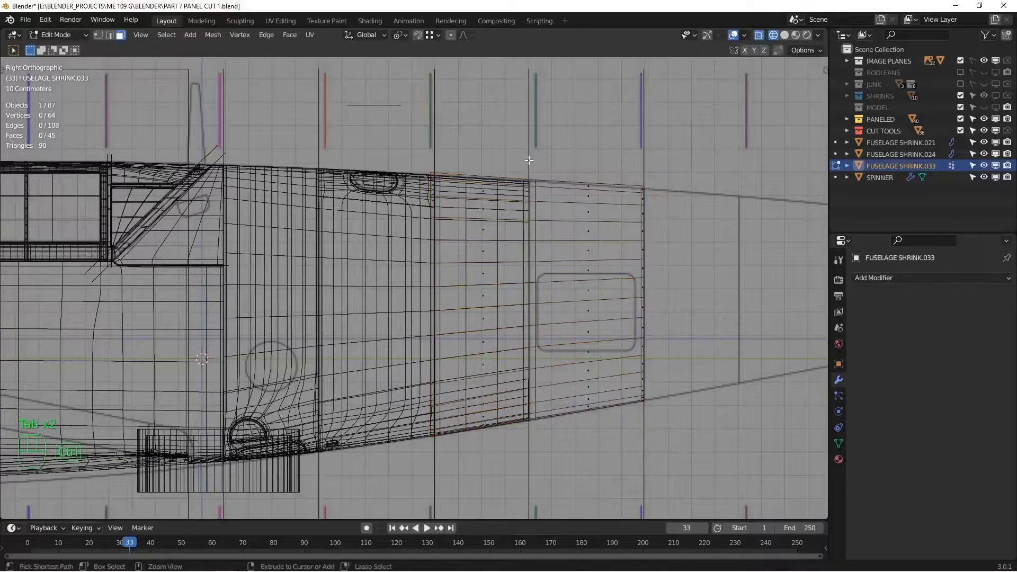
left_click(529, 162, "ctrl")
key("F3")
key("Return")
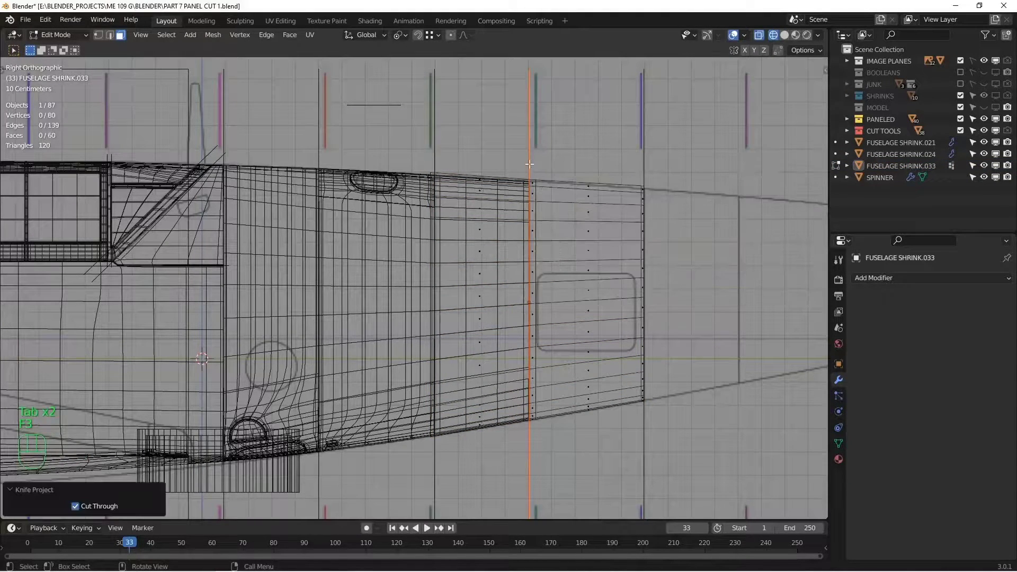
Delete the section's faces forward of the station #5 cut
key("Tab")
key("alt+a")
key("Tab")
left_click_drag(319, 96, 521, 488)
key("x")
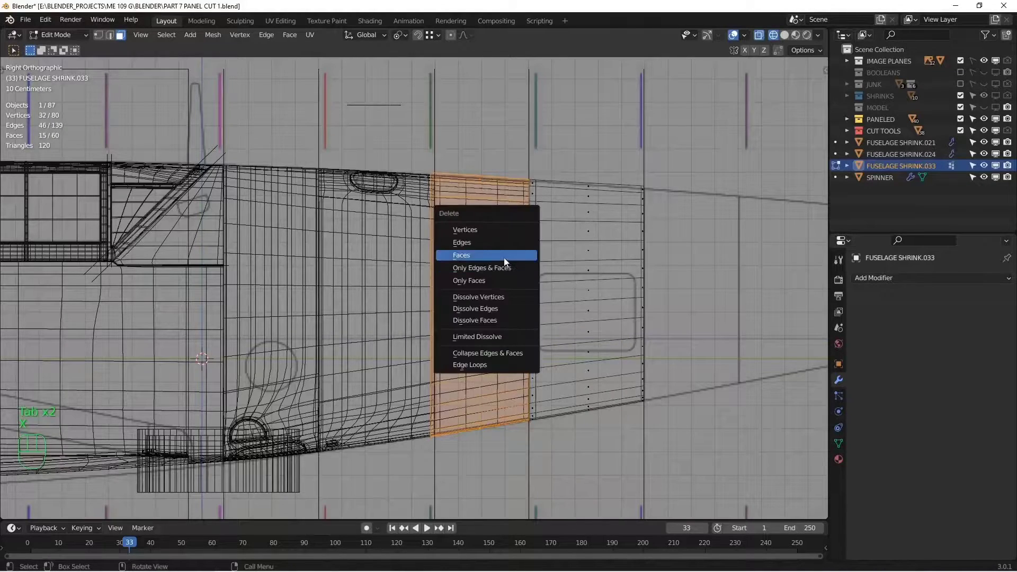
left_click(525, 254)
Switch to solid shading and dissolve the panel's two inner edge loops near its front and rear edges
key("Tab")
middle_click_drag(552, 237, 576, 246)
key("z")
left_click(648, 257)
key("Tab")
scroll(576, 245, "up", 2)
key("2")
left_click(514, 215, "alt")
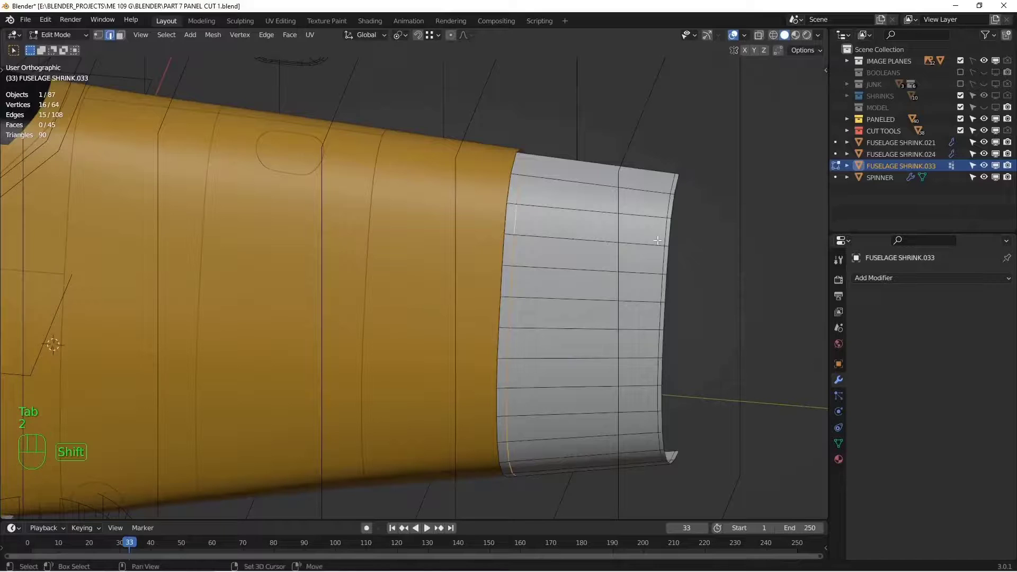
key("ctrl+x")
middle_click_drag(660, 237, 329, 167)
key("Tab")
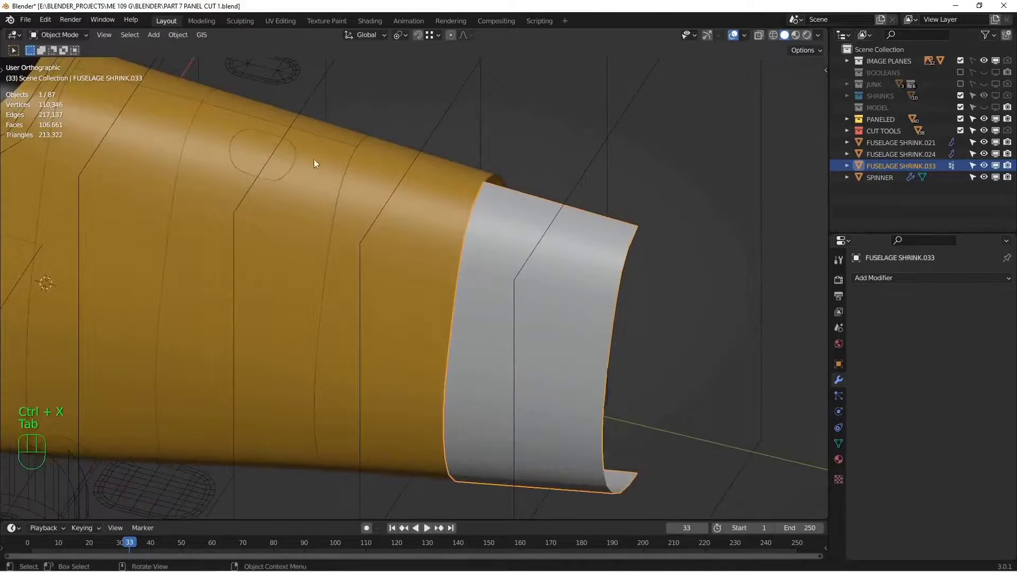
Open the new panel and the adjacent yellow panel together for mesh editing with nothing selected
middle_click_drag(454, 205, 479, 233)
key("Tab")
key("Tab")
left_click(478, 230, "shift")
key("Tab")
key("alt+a")
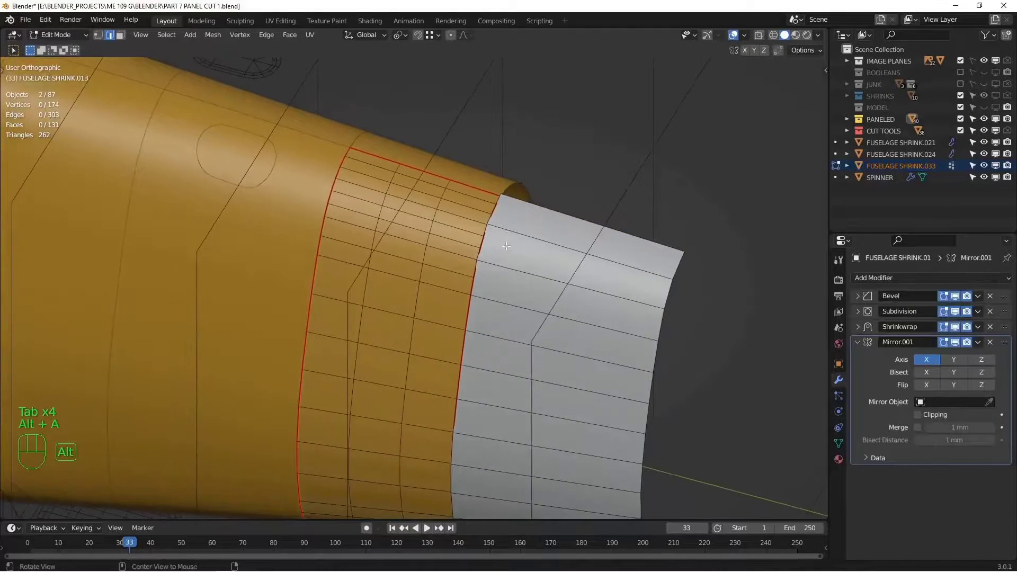
Add two lengthwise loop cuts to each of two face strips near the new panel's upper edge, unshifted
scroll(473, 201, "up", 2)
middle_click_drag(583, 283, 548, 265)
key("ctrl+r")
scroll(499, 218, "up", 1)
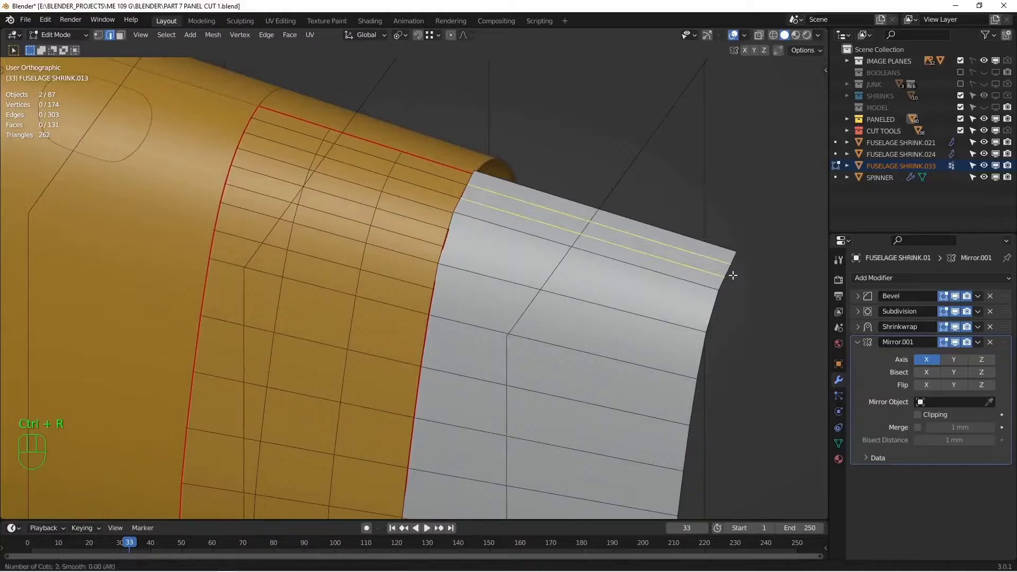
left_click(498, 219)
right_click(499, 218)
key("ctrl+r")
scroll(712, 306, "up", 1)
left_click(712, 306)
right_click(711, 306)
Add single centred lengthwise loop cuts to three more of the new panel's face strips and finish mesh editing
middle_click_drag(688, 320, 665, 261, "ctrl")
key("ctrl+r")
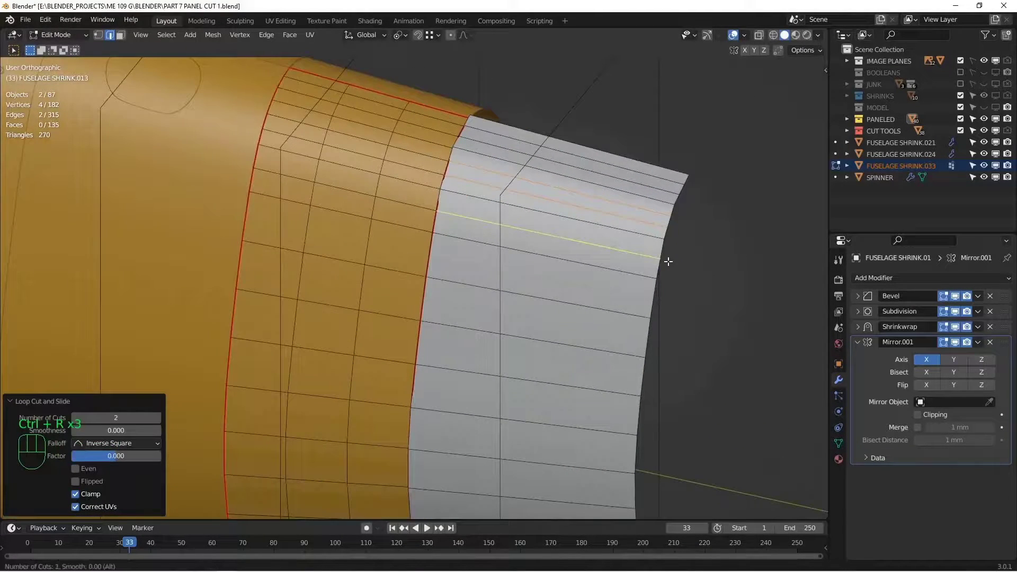
scroll(669, 262, "down", 1)
left_click(669, 261)
right_click(663, 254)
middle_click_drag(473, 172, 607, 315)
key("ctrl+r")
left_click(607, 314)
right_click(608, 313)
key("ctrl+r")
left_click(618, 365)
right_click(619, 370)
middle_click_drag(539, 341, 405, 188)
middle_click_drag(537, 204, 496, 202, "alt")
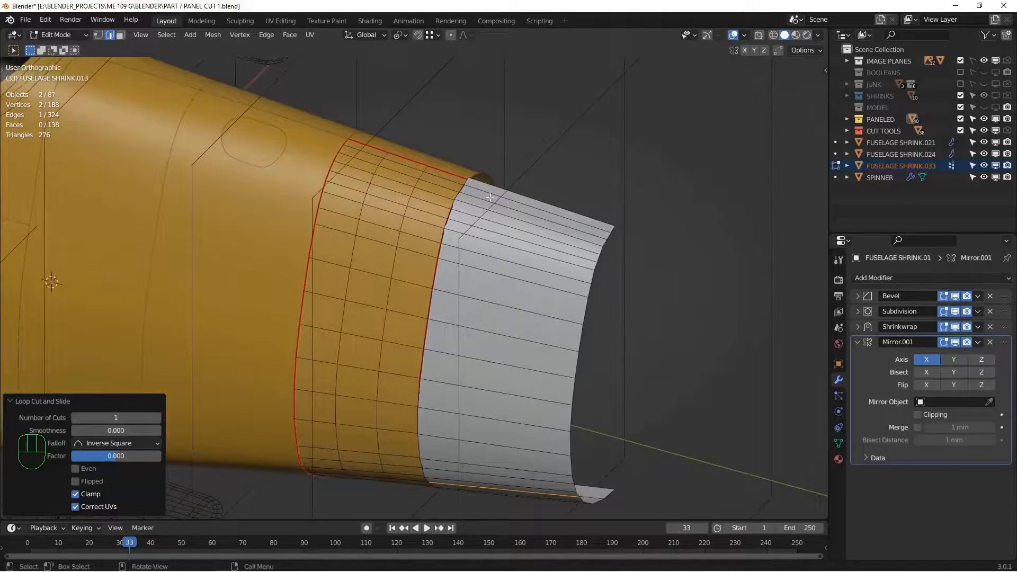
middle_click_drag(467, 231, 550, 261)
key("Tab")
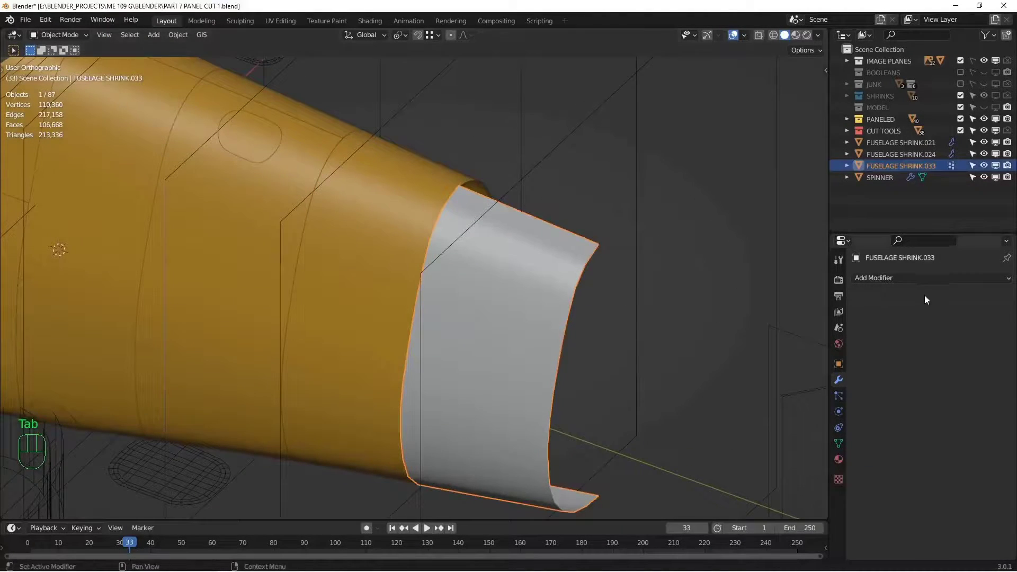
Add a Shrinkwrap modifier to the new panel with the fuselage shrink object as its target
left_click(925, 279)
left_click(879, 412)
left_click(958, 342)
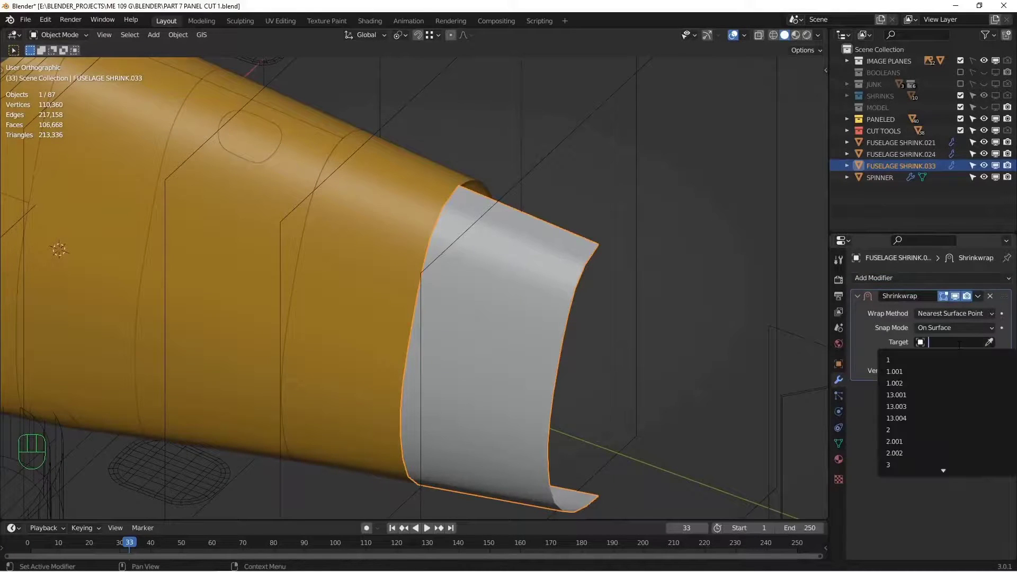
type("FUSE")
left_click(924, 359)
Compare the panel with and without the shrinkwrap, duplicate the Shrinkwrap modifier, and apply the first one
middle_click_drag(432, 266, 479, 272, "alt")
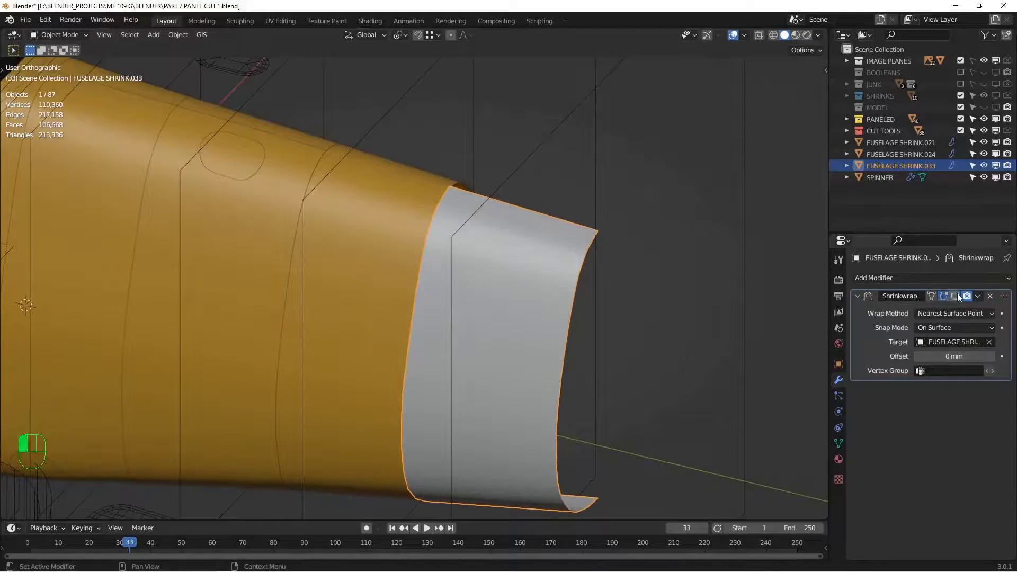
middle_click_drag(643, 260, 561, 286, "alt")
left_click(977, 297)
left_click(930, 343)
left_click(978, 296)
left_click(937, 309)
left_click(857, 296)
Add a Mirror modifier on the X axis to the panel and apply it
left_click(869, 277)
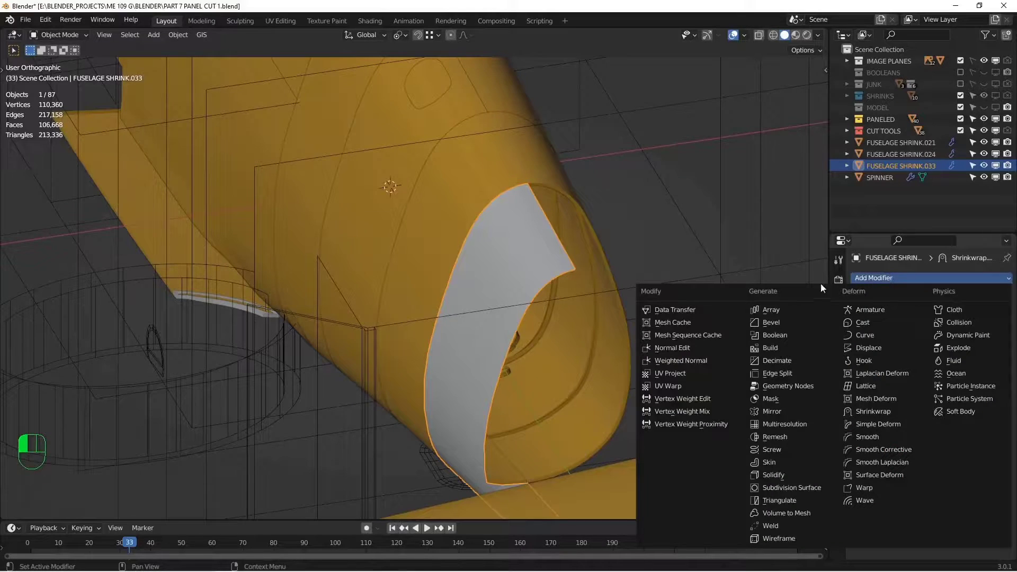
left_click(771, 411)
middle_click_drag(621, 307, 589, 287, "alt+shift")
key("KP_7")
scroll(591, 264, "down", 1)
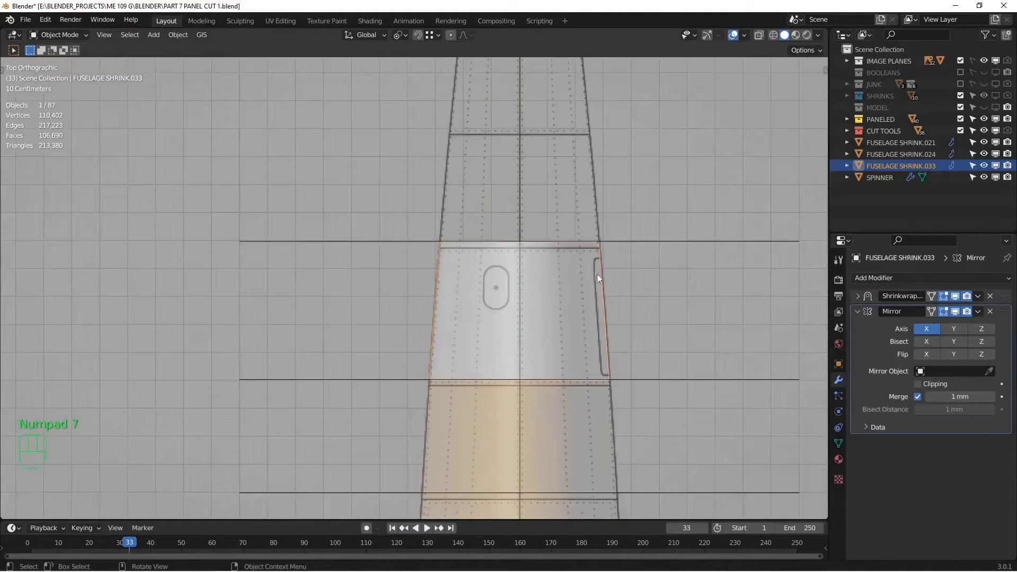
left_click(978, 311)
left_click(941, 324)
Separate the mirrored panel's faces on the negative X side of the centreline into their own object, and finish mesh editing
key("Tab")
key("z")
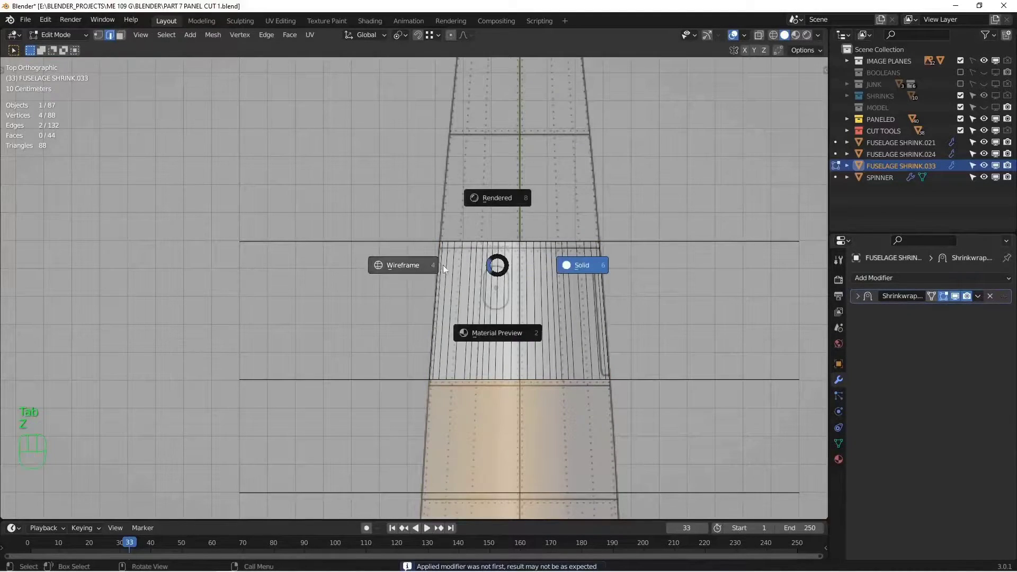
left_click(448, 270)
key("3")
left_click_drag(327, 176, 445, 336)
left_click_drag(519, 435, 519, 436)
key("z")
left_click(614, 326)
mouse_move(599, 334)
middle_mouse_down()
mouse_move(577, 313)
mouse_move(503, 302)
mouse_move(536, 300)
middle_mouse_up()
key("p")
left_click(535, 300)
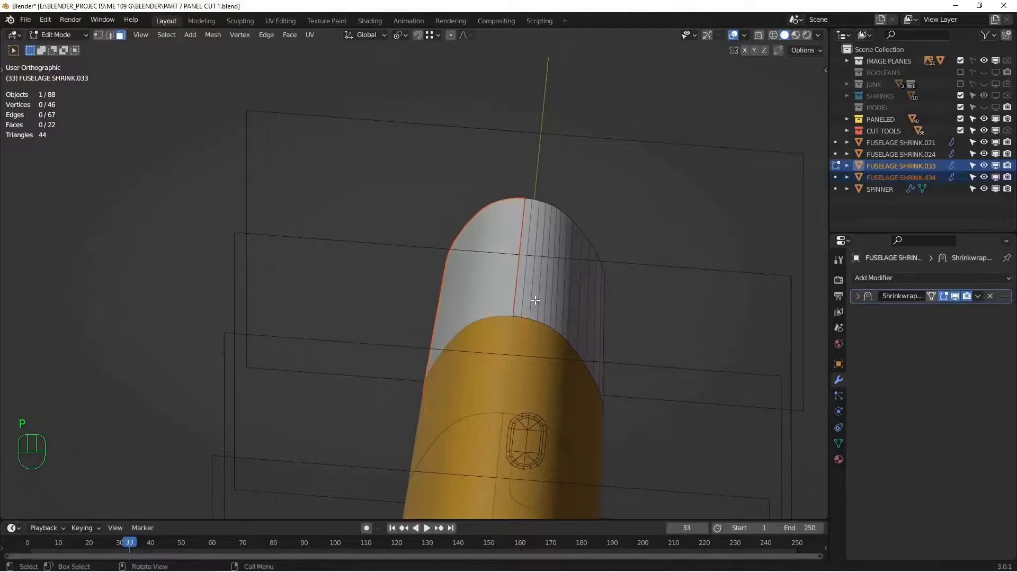
key("Tab")
key("alt+a")
Inspect the two separated panel halves from below, from above and from the right side
middle_click_drag(597, 343, 560, 221)
left_click(715, 454)
key("ctrl+KP_7")
key("KP_7")
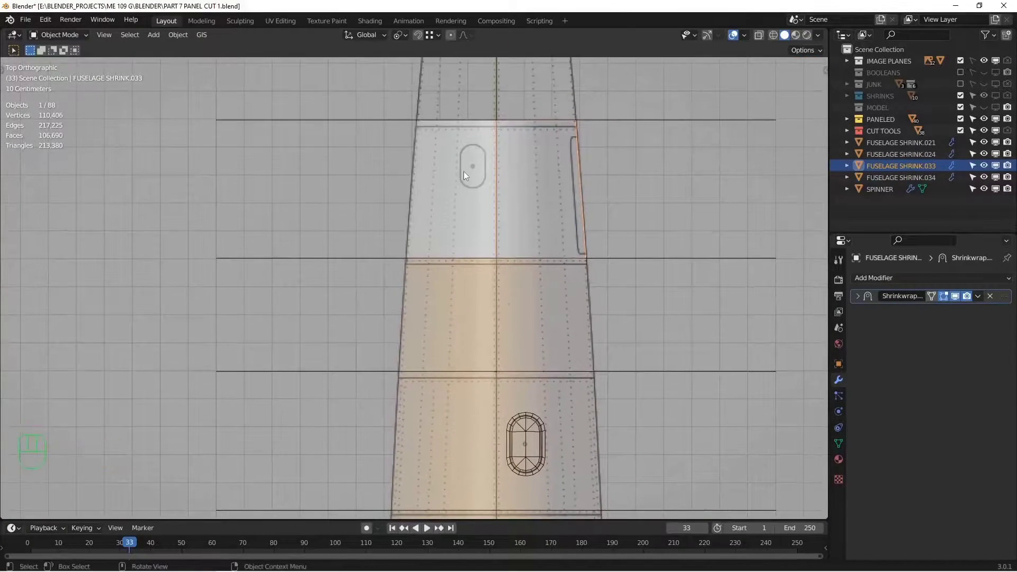
middle_click_drag(484, 186, 520, 233, "alt+shift")
key("KP_3")
left_click(532, 251)
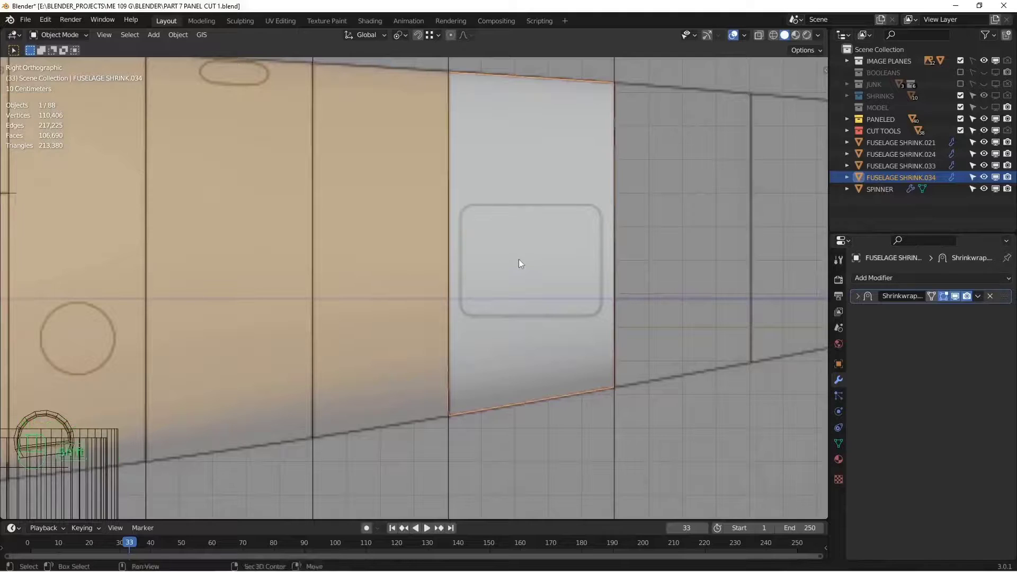
Add a view-aligned plane over the side hatch outline, scale it down to roughly hatch size, and move it about 1028 mm along X
key("shift+a")
left_click(638, 276)
key("s")
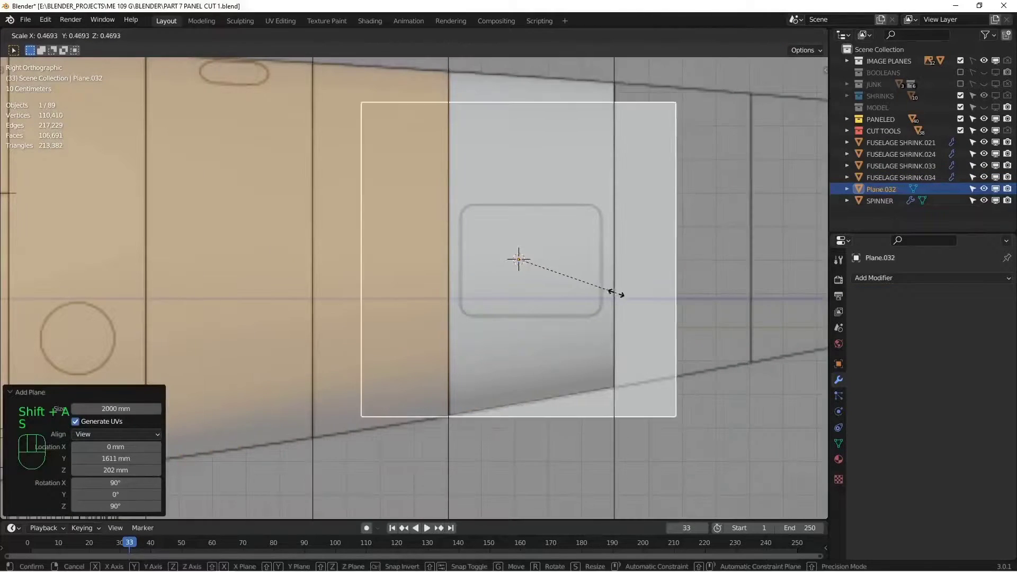
left_click(602, 314)
middle_click_drag(601, 313, 513, 288)
key("g")
key("x")
left_click(580, 335)
Move the plane in the right view so its upper front corner meets the hatch outline's matching corner
key("KP_3")
scroll(587, 339, "up", 6)
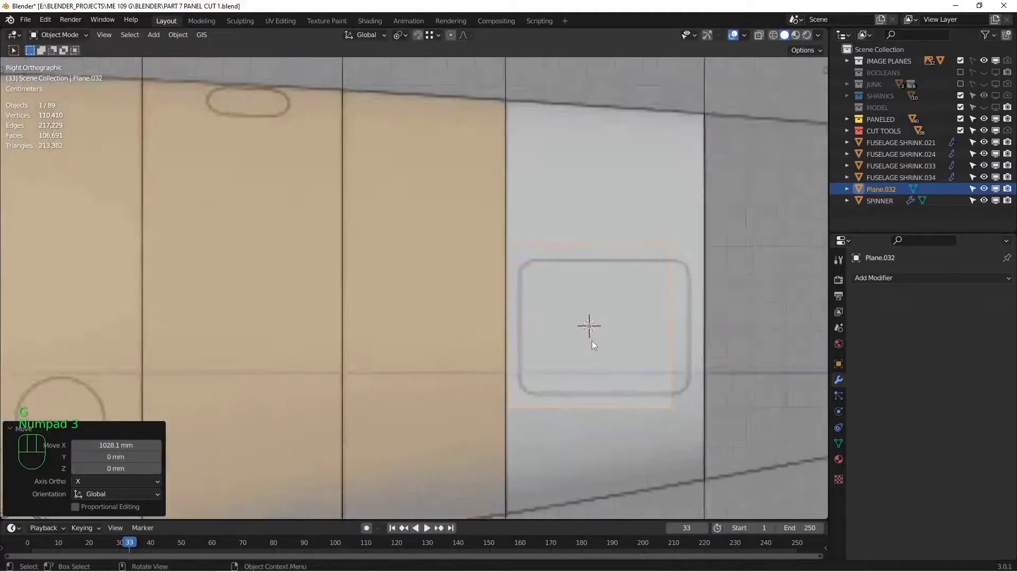
middle_click_drag(592, 341, 475, 257, "alt+shift")
key("g")
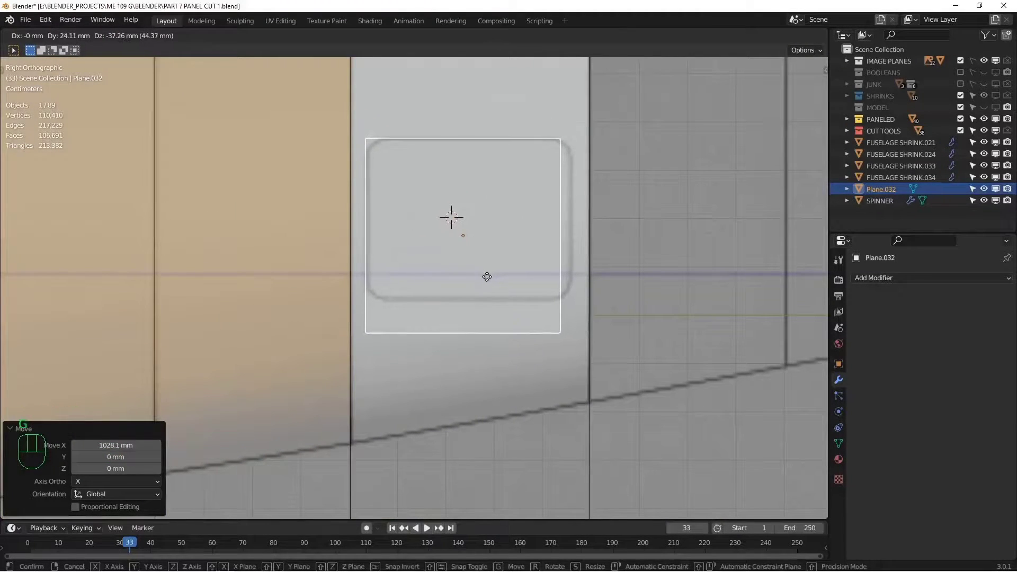
left_click(489, 277)
Fit the plane to the hatch outline by moving its rear edge about 19 mm along Y and its lower edge up along Z
key("Tab")
key("1")
left_click_drag(541, 105, 639, 404)
key("g")
key("y")
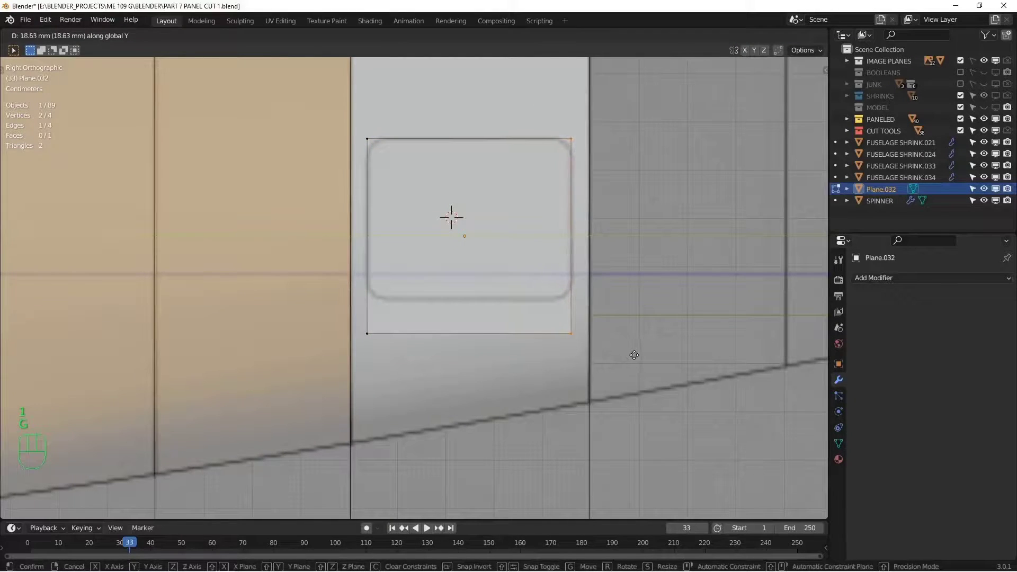
left_click(634, 355)
left_click_drag(305, 307, 589, 418)
key("g")
key("z")
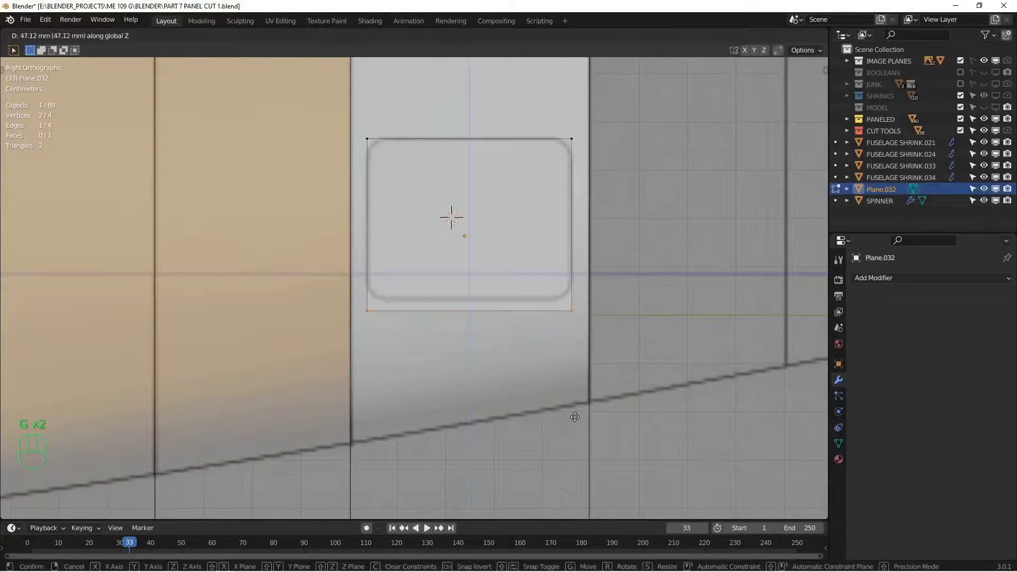
left_click(578, 405)
Apply the hatch plane's rotation and scale
key("Tab")
key("ctrl+a")
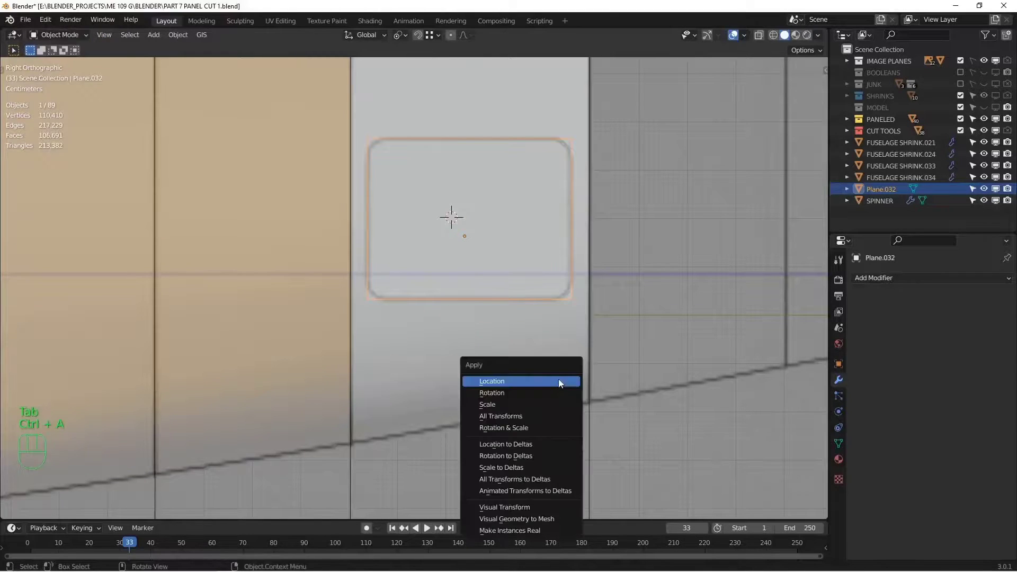
left_click(524, 423)
Round the plane's four corners with a vertex bevel of 39 mm width and 4 segments
middle_click_drag(440, 96, 525, 313, "shift")
key("Tab")
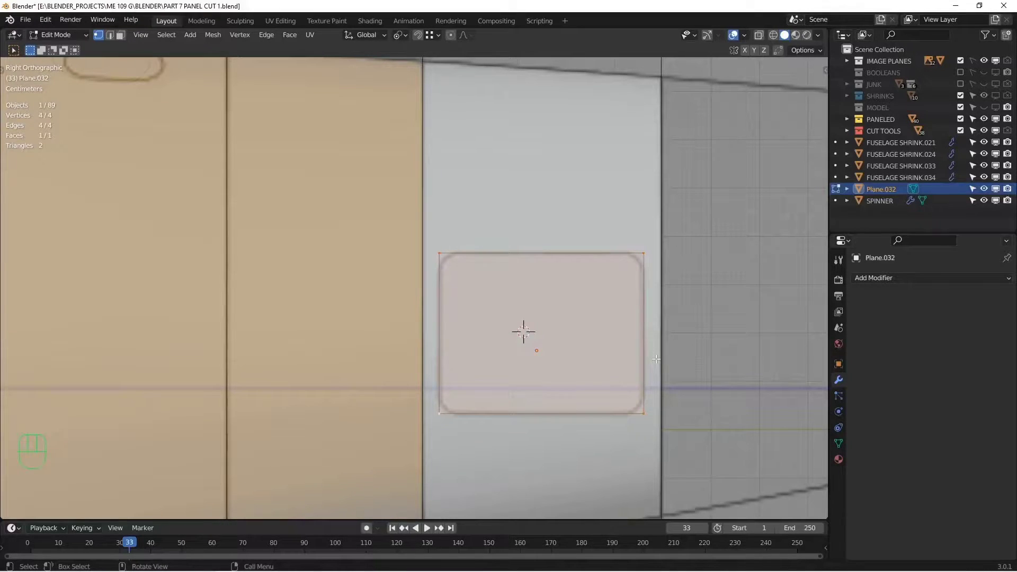
key("shift+ctrl+b")
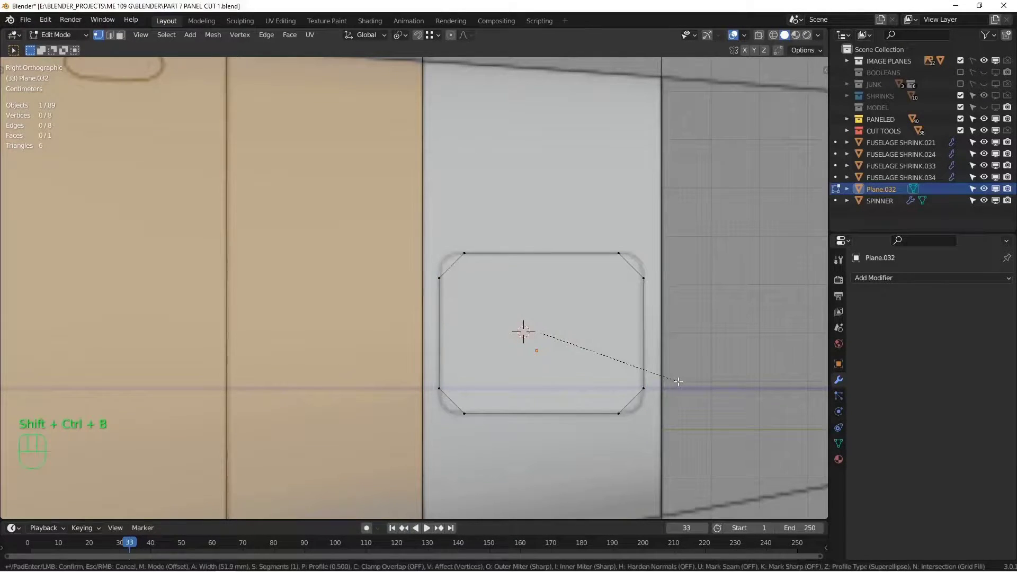
scroll(678, 387, "up", 2)
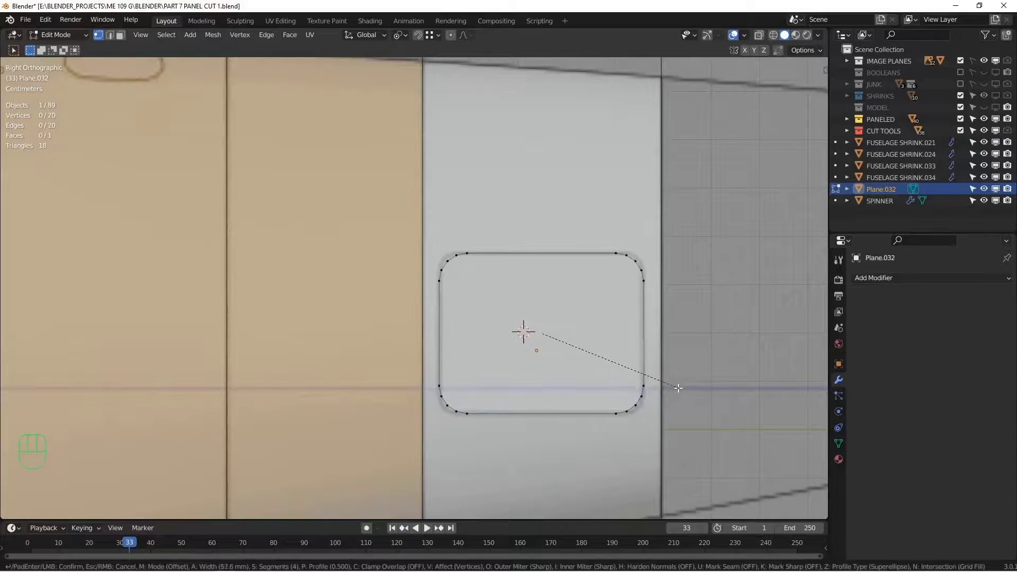
left_click(669, 387)
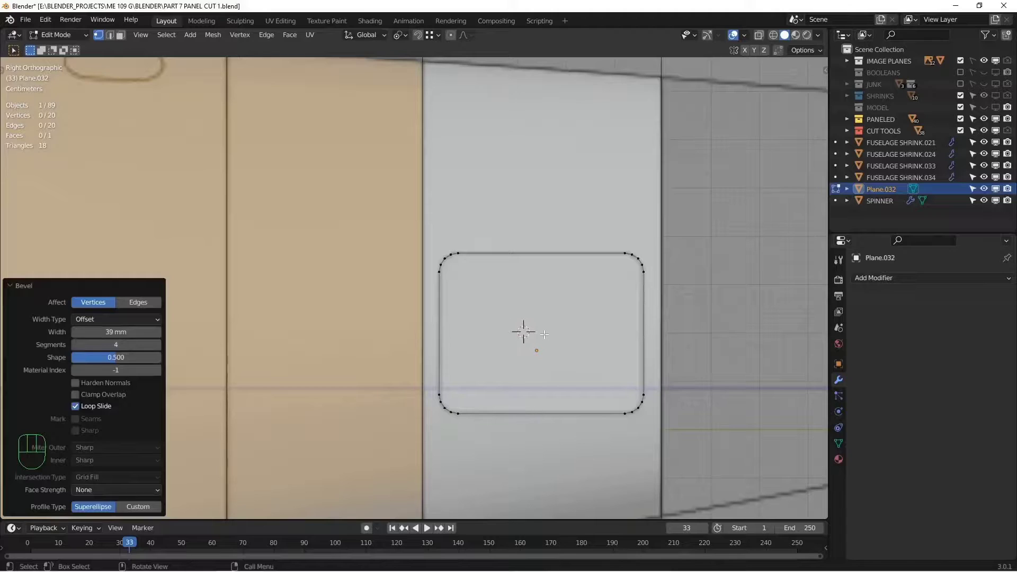
Extrude the rounded outline and scale it outward by 1.056, by another 1.010, and by 1.012 along Z to form an outer border
key("a")
key("e")
key("s")
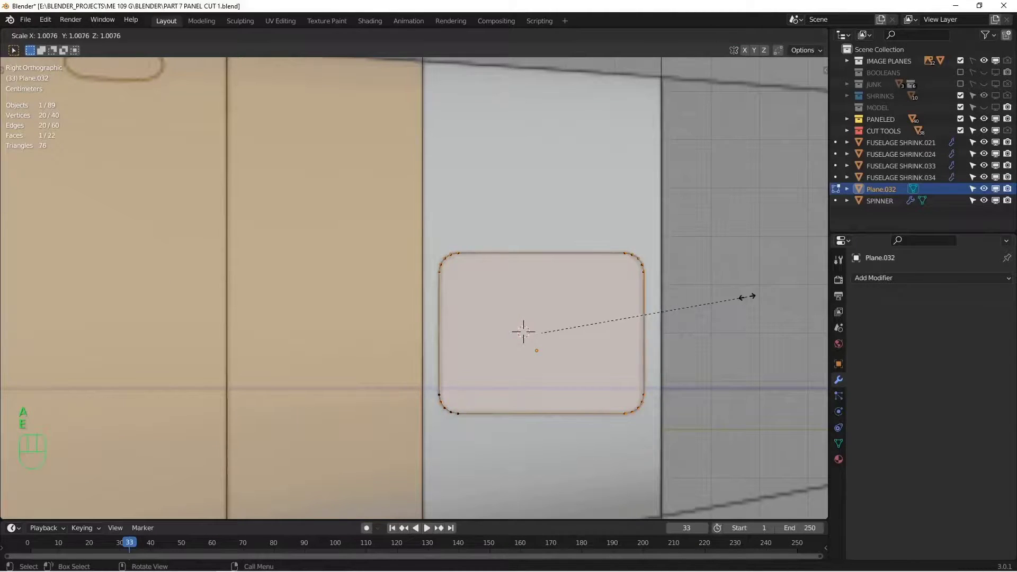
right_click(747, 284)
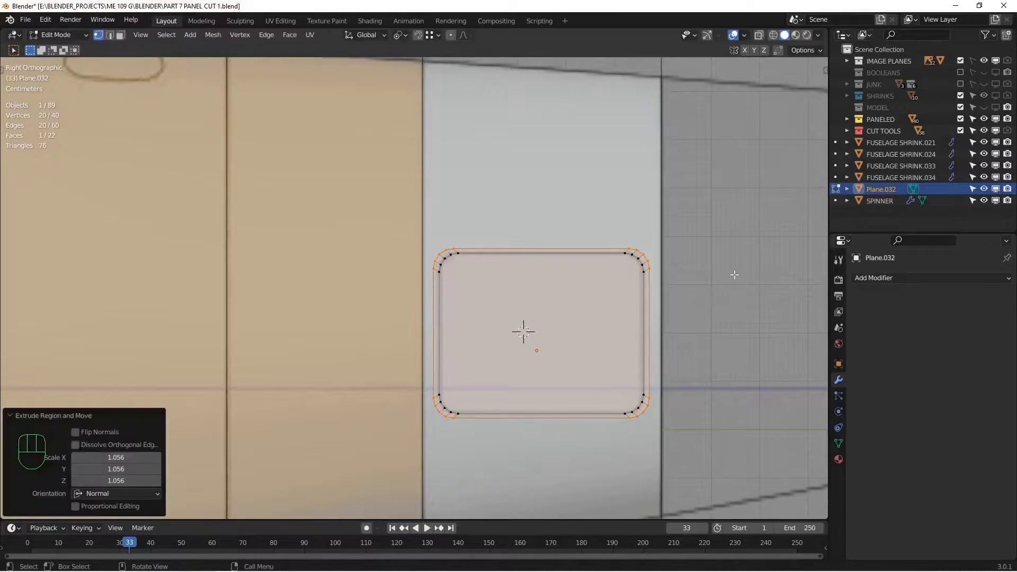
key("s")
left_click(738, 290)
middle_click_drag(600, 237, 555, 189, "shift")
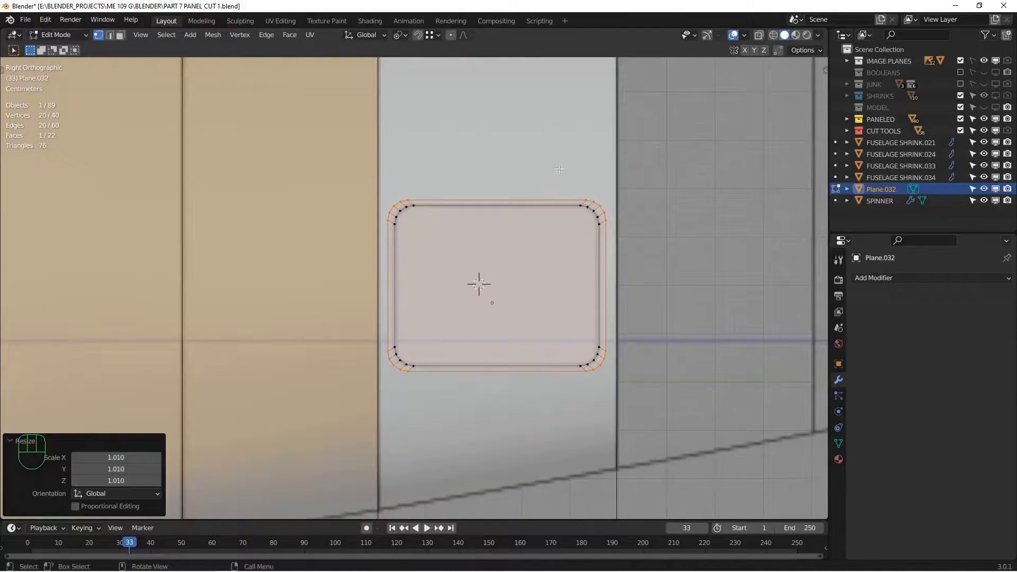
key("s")
key("z")
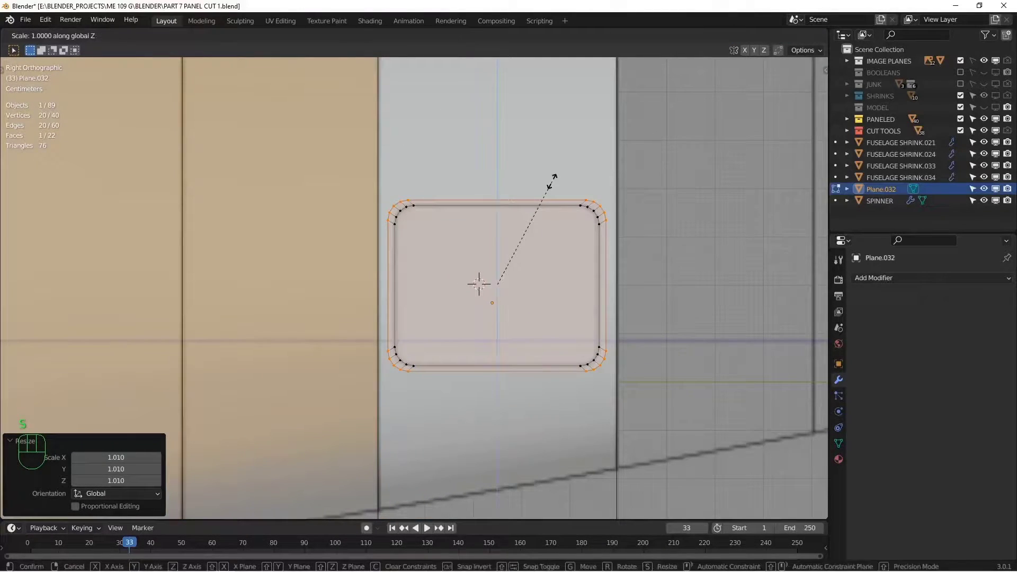
left_click(551, 179)
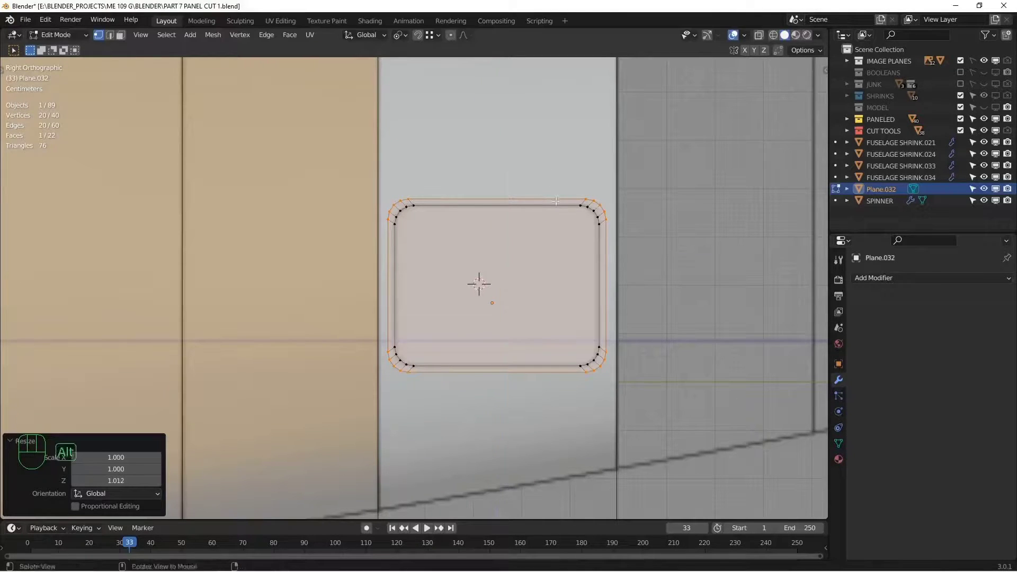
middle_click_drag(509, 275, 521, 258, "shift")
Inset the hatch plane's central face slightly to form an inner border inside the hatch outline
key("3")
key("i")
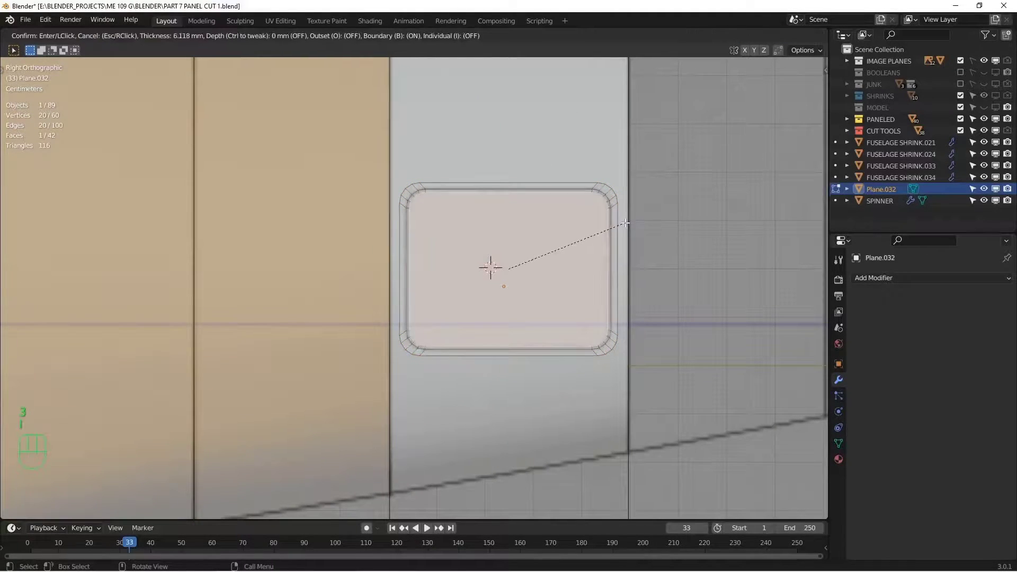
left_click(546, 245)
middle_click_drag(507, 243, 491, 267, "shift")
Delete only the faces of the whole hatch mesh, keeping its edges and vertices as a wire frame
key("a")
key("x")
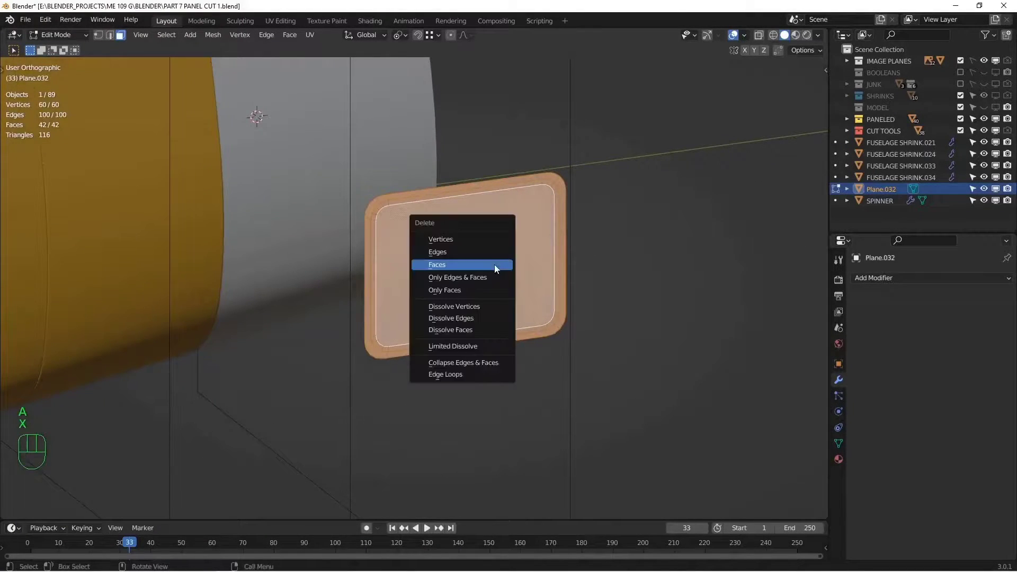
left_click(462, 291)
middle_click_drag(515, 278, 523, 259)
Merge all the hatch frame's vertices by distance at 0.1 mm, check the frame in the right view, and finish mesh editing
key("1")
key("a")
key("m")
left_click(490, 301)
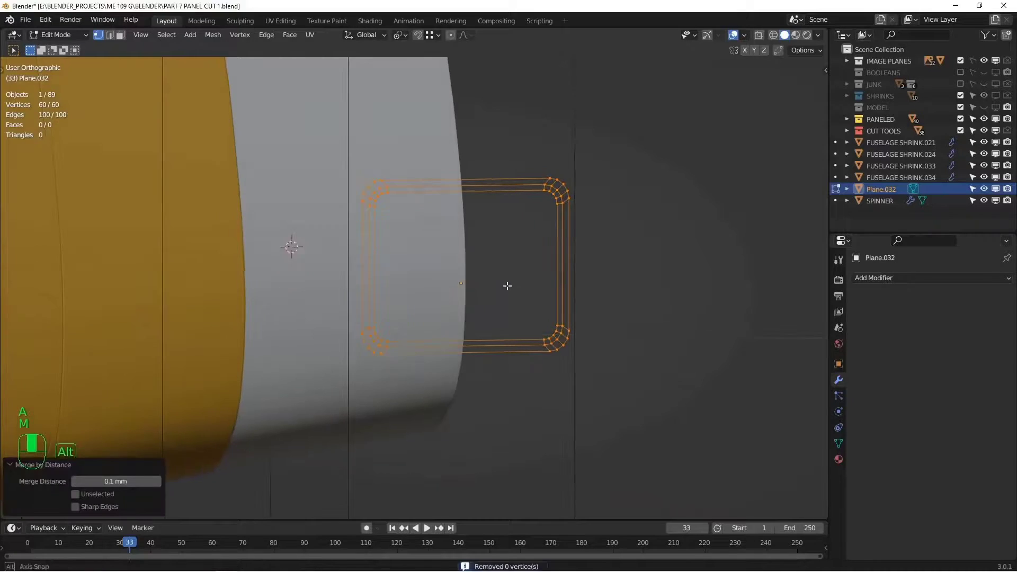
key("KP_3")
scroll(483, 269, "up", 1)
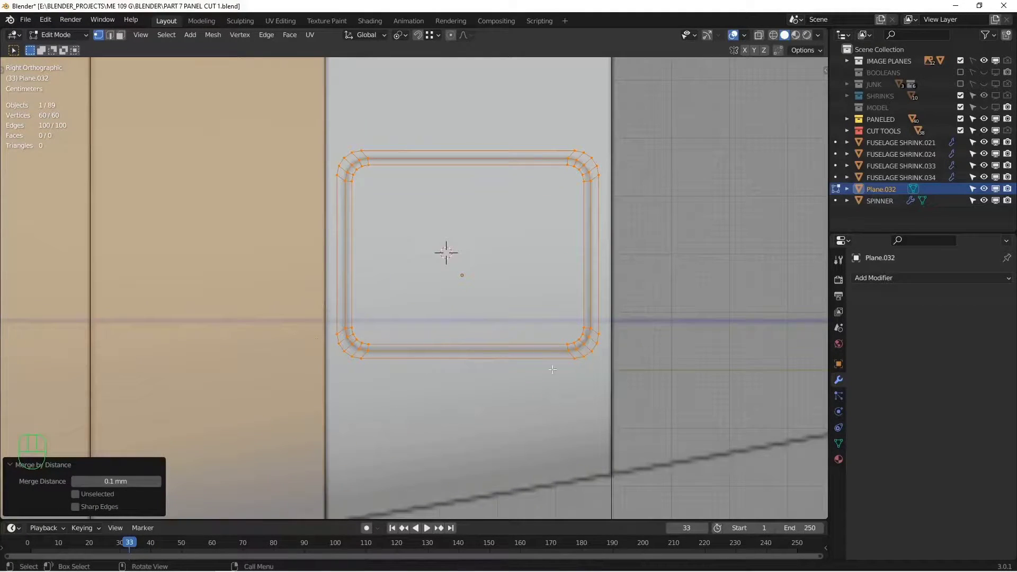
scroll(547, 167, "down", 3)
key("Tab")
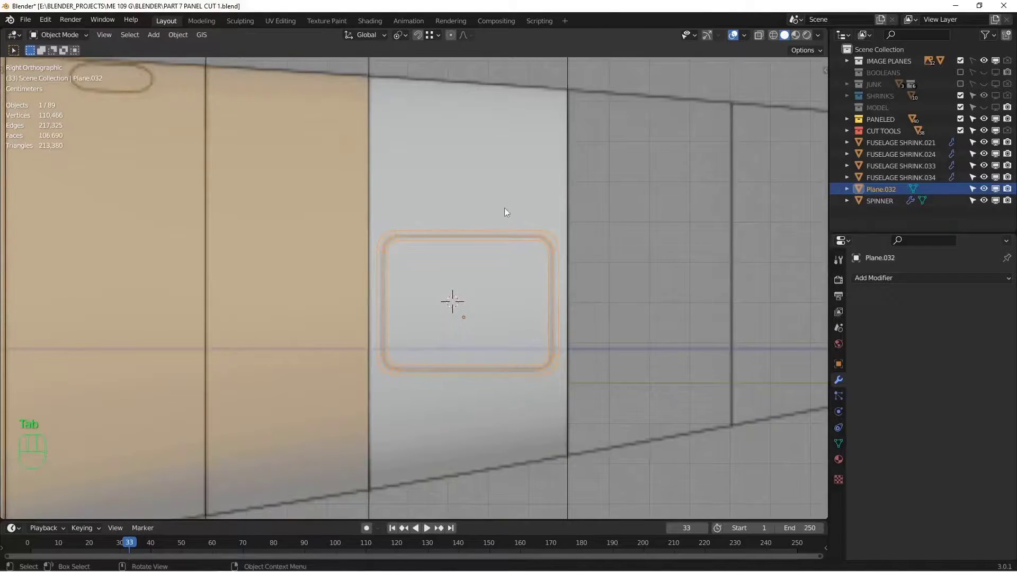
Select the fuselage panel half behind the hatch frame and select its entire mesh for editing
left_click(505, 205)
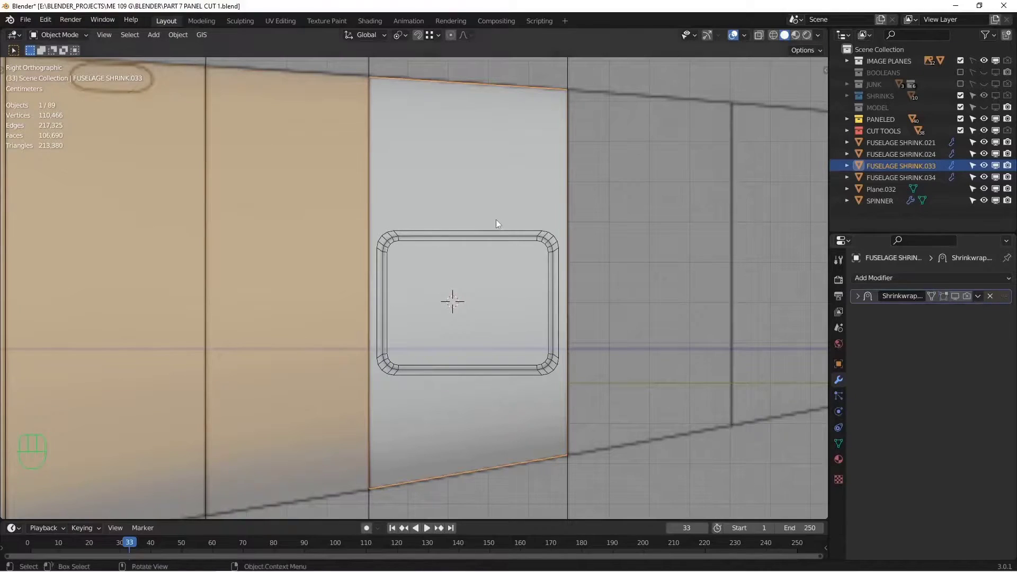
middle_click_drag(497, 221, 462, 199, "shift")
scroll(462, 199, "up", 2)
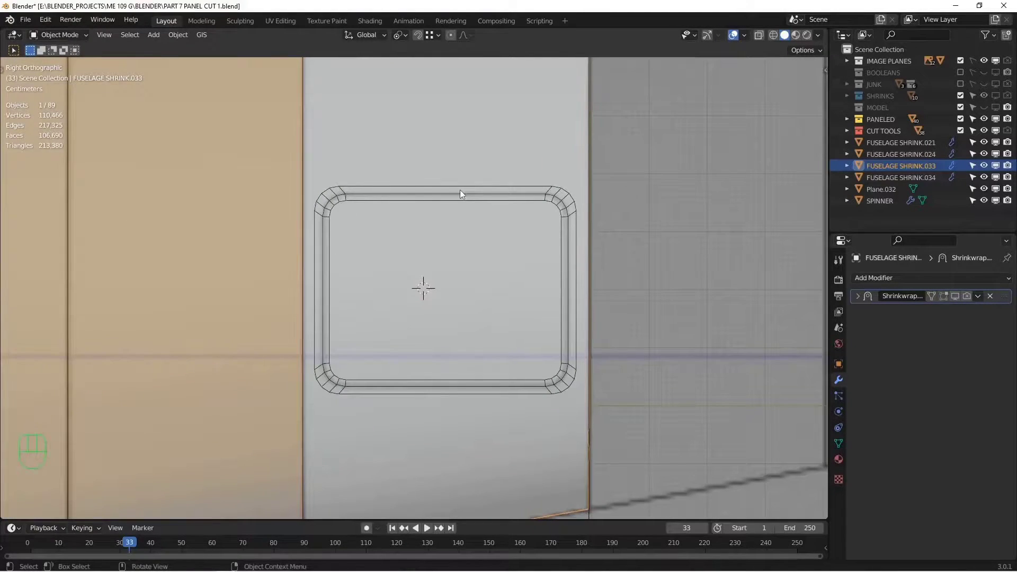
left_click(501, 188)
scroll(505, 164, "down", 2)
left_click(504, 160)
middle_click_drag(481, 158, 478, 191, "shift")
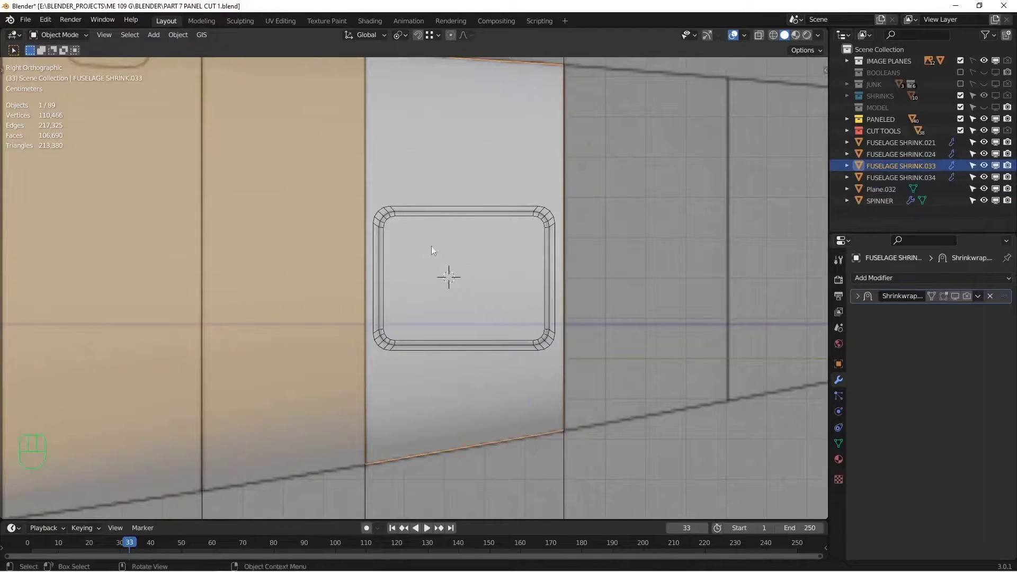
scroll(472, 229, "up", 1)
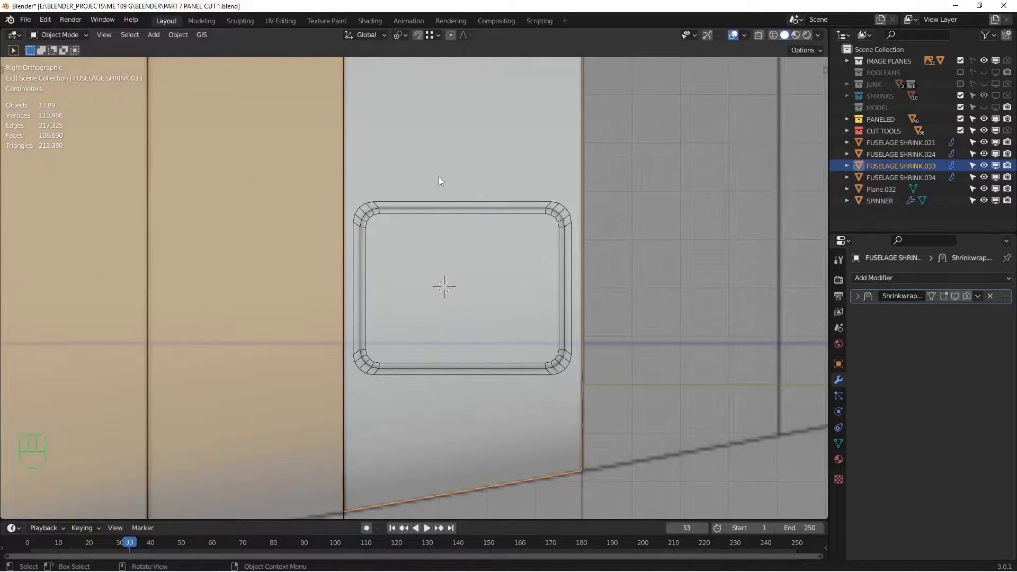
scroll(478, 175, "down", 3)
key("Tab")
key("a")
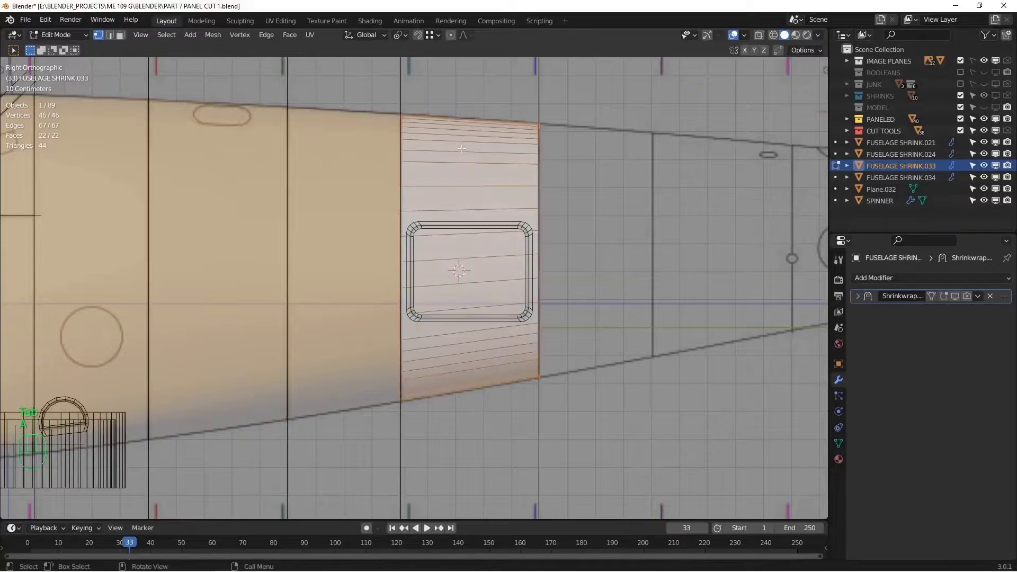
scroll(484, 235, "up", 5)
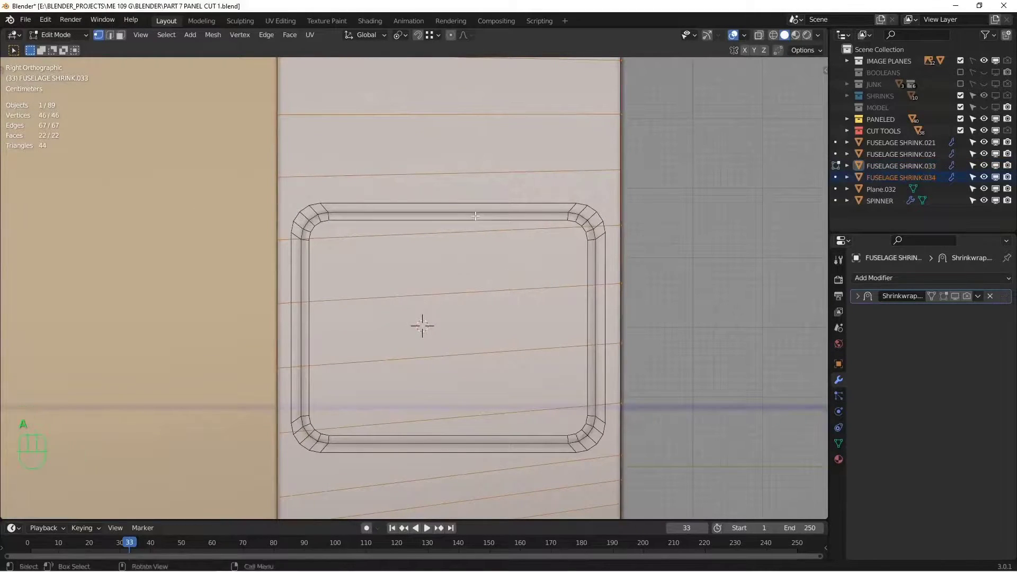
Add the hatch frame as the cutter and knife-project it onto the panel from the right view with Cut Through enabled
middle_click_drag(475, 215, 527, 272)
scroll(651, 345, "down", 3)
middle_click_drag(672, 353, 634, 328)
key("KP_3")
scroll(607, 344, "up", 4)
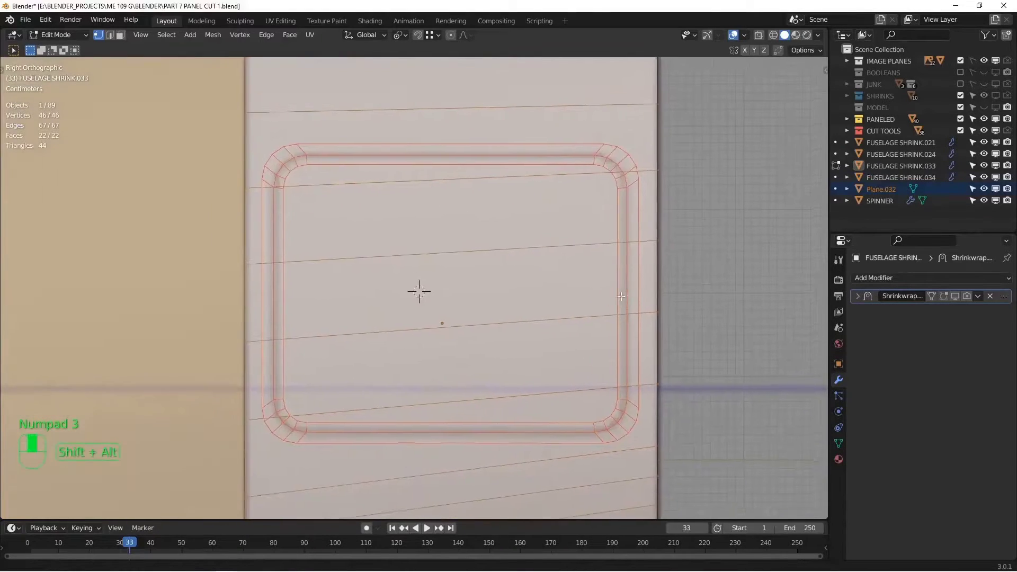
key("F3")
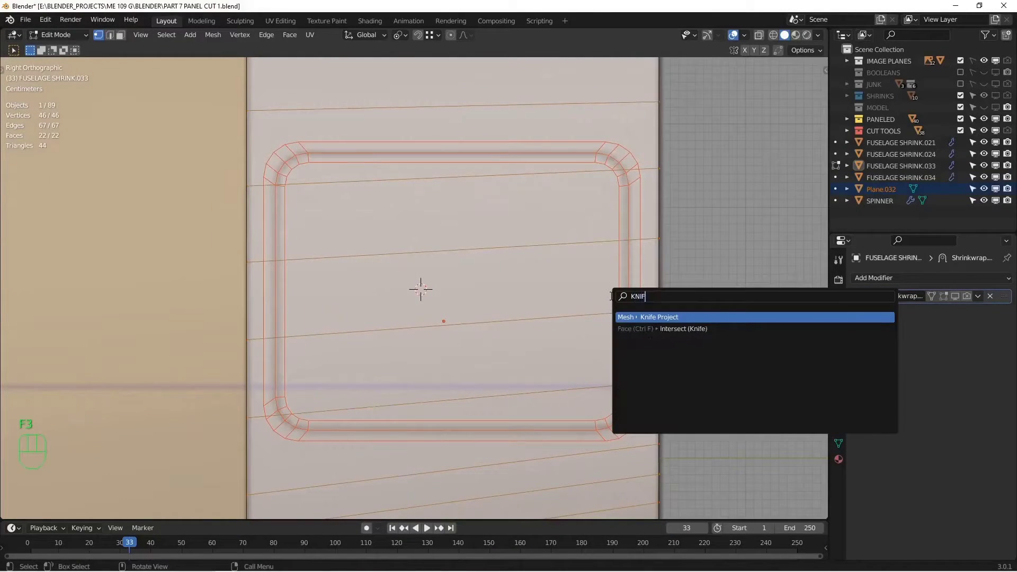
left_click(647, 318)
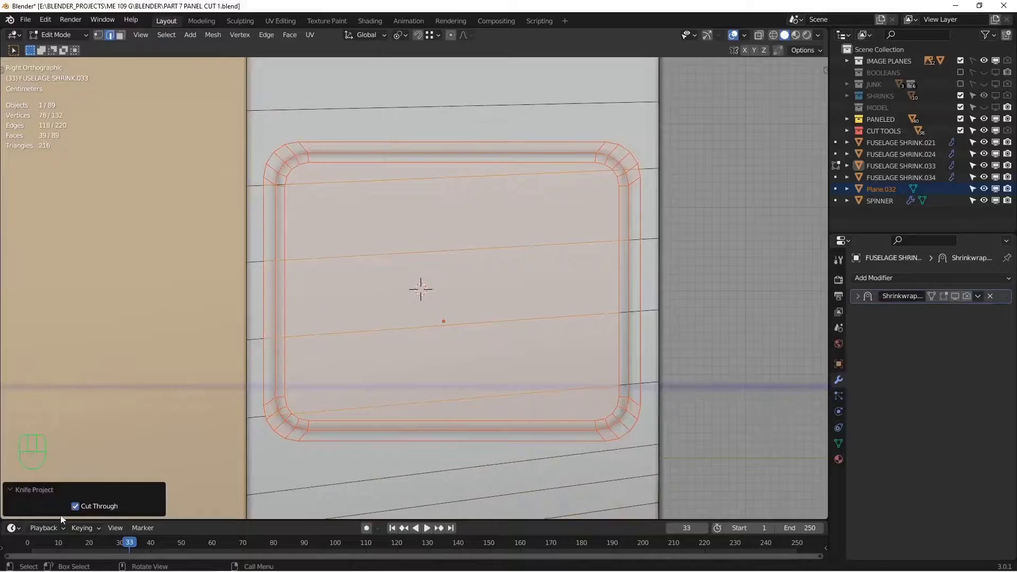
Isolate the cut panel half in local view and open its mesh for editing
scroll(441, 328, "down", 3)
scroll(450, 324, "down", 2)
middle_click_drag(451, 324, 469, 313)
key("KP_3")
key("KP_6")
key("Tab")
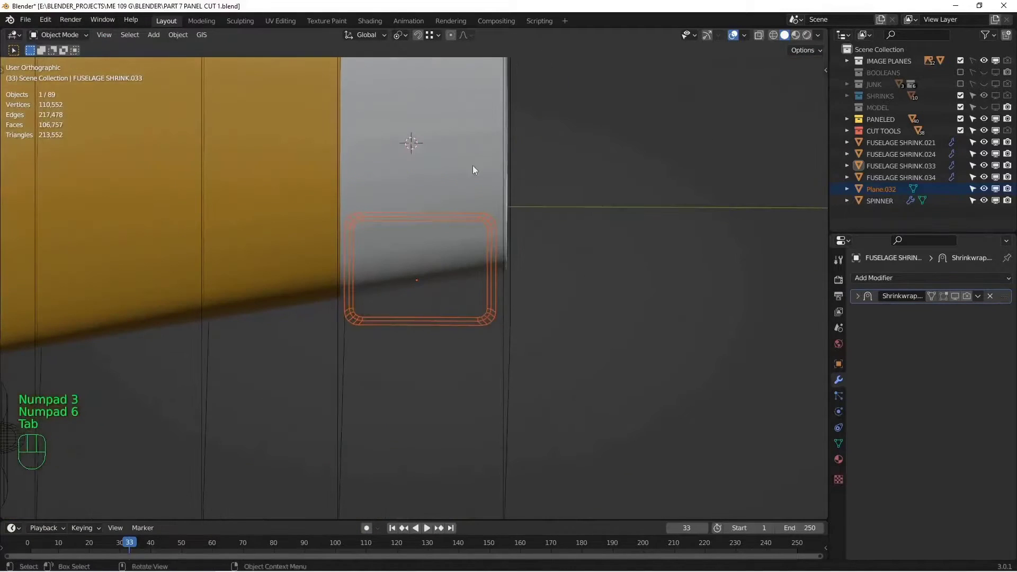
left_click(478, 196, "alt+shift")
key("KP_Divide")
key("Tab")
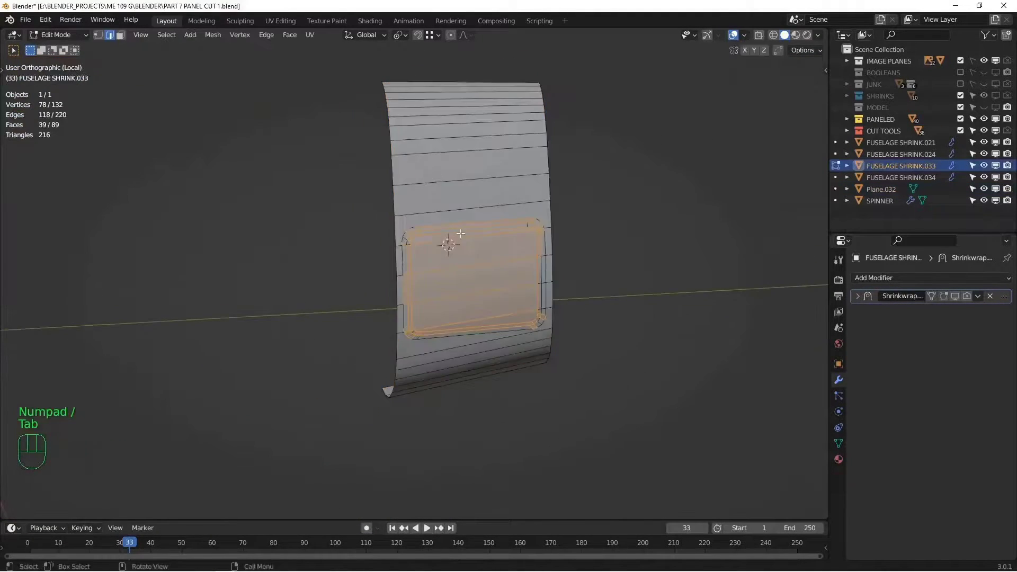
Clear the selection and, in the right view, knife an edge from the hatch opening's rounded lower corner to the panel's side edge
key("alt+a")
scroll(448, 256, "up", 3)
middle_click_drag(447, 257, 444, 224, "alt")
key("KP_3")
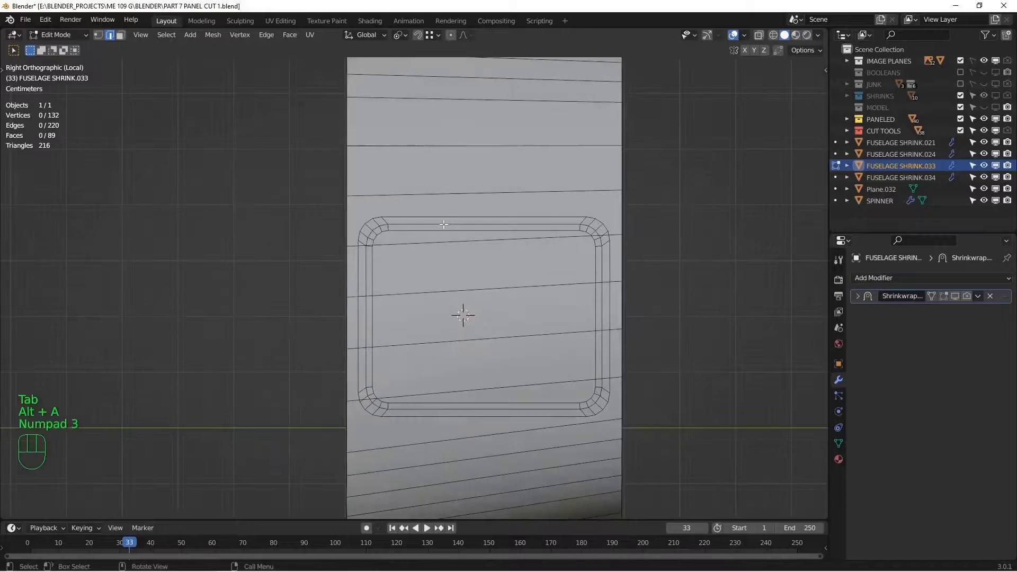
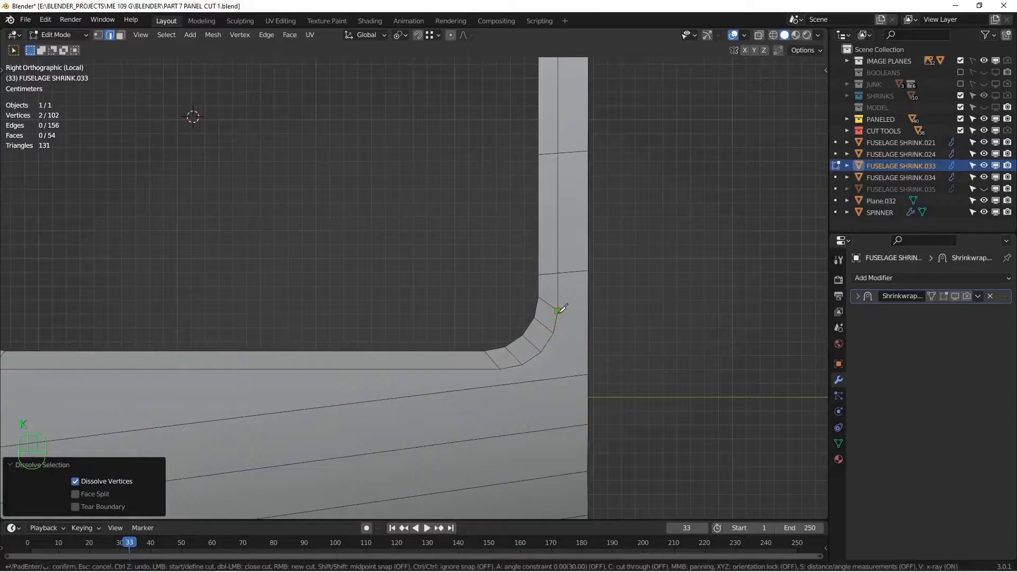
left_click(600, 310)
key("Return")
Add vertical loop cuts through the panel below the hatch opening, in line with the rounded corner's vertices
key("ctrl+r")
scroll(565, 200, "down", 2)
middle_click_drag(566, 200, 795, 223, "shift")
key("ctrl+r")
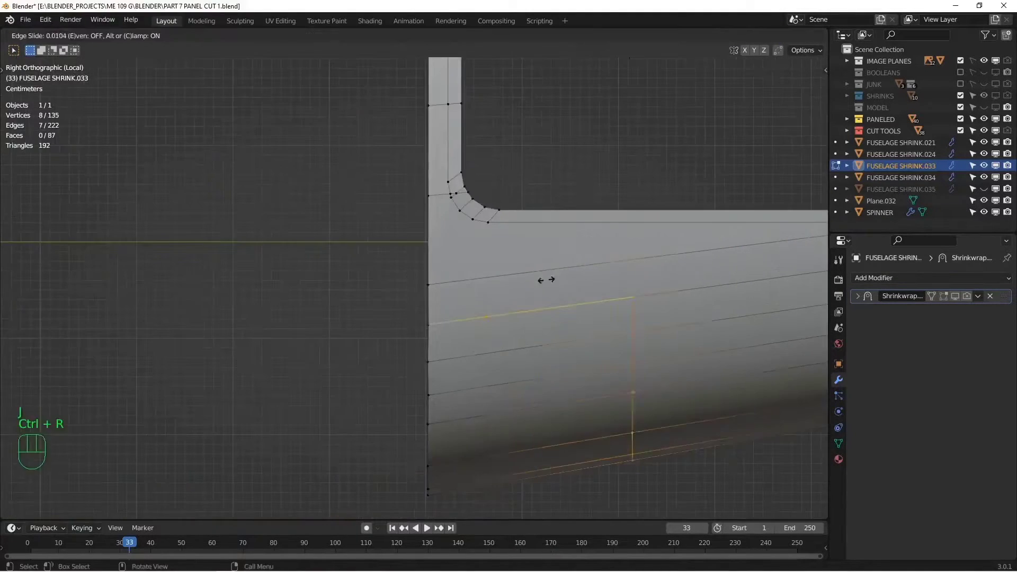
left_click(551, 277)
scroll(521, 196, "up", 4)
middle_click_drag(520, 261, 515, 148, "shift")
Add another vertical loop cut at the opening's lower corner, connect it to the corner vertices, and slide the nearby vertex into place
key("ctrl+r")
key("j")
key("alt+a")
key("g")
key("g")
left_click(424, 165)
key("space")
Merge the stray corner vertices and knife a vertical edge through the panel rows from the opening's rounded corner
middle_click_drag(541, 63, 529, 371, "shift")
scroll(530, 297, "up", 6)
key("m")
scroll(518, 309, "down", 10)
key("k")
left_click(488, 427)
left_click(488, 173)
Knife the remaining edges at the opening's other upper corner, through the rows above and out to the panel's side edge
key("space")
middle_click_drag(757, 159, 450, 130, "shift")
key("k")
left_click(501, 424)
key("alt+a")
scroll(540, 370, "up", 4)
key("k")
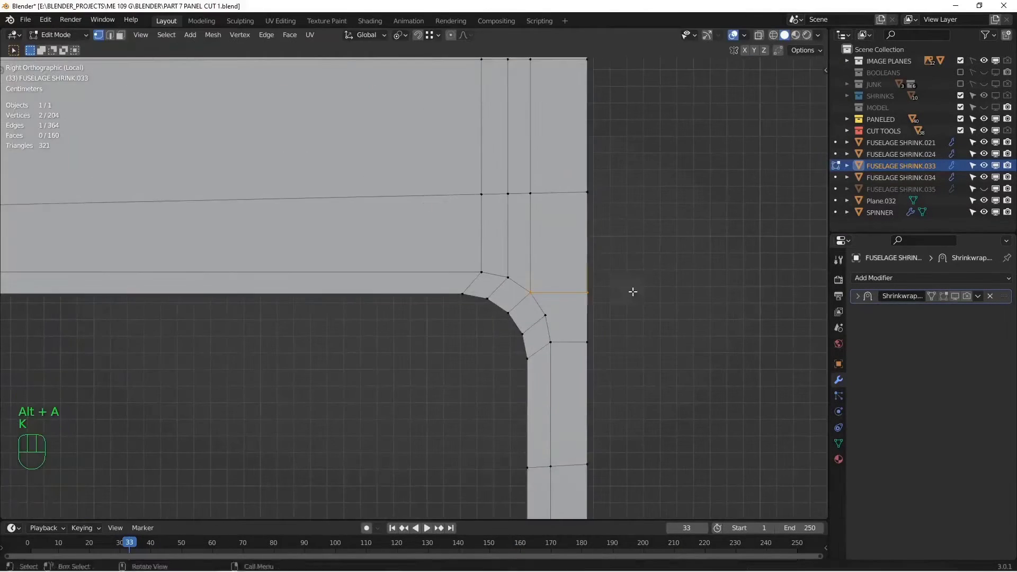
Add three vertical loop cuts across the panel both above and below the hatch opening
key("alt+a")
middle_click_drag(159, 290, 485, 300, "shift")
scroll(485, 299, "down", 3)
key("ctrl+r")
left_click(479, 268)
scroll(478, 267, "down", 4)
key("ctrl+r")
left_click(567, 427)
middle_click_drag(567, 427, 519, 163)
key("alt+a")
Select the five lowest horizontal edge rows of the panel and even out their vertices with LoopTools Space
scroll(522, 292, "up", 3)
middle_click_drag(608, 225, 562, 243)
middle_click_drag(458, 458, 450, 257, "shift")
middle_click_drag(450, 257, 417, 222, "shift")
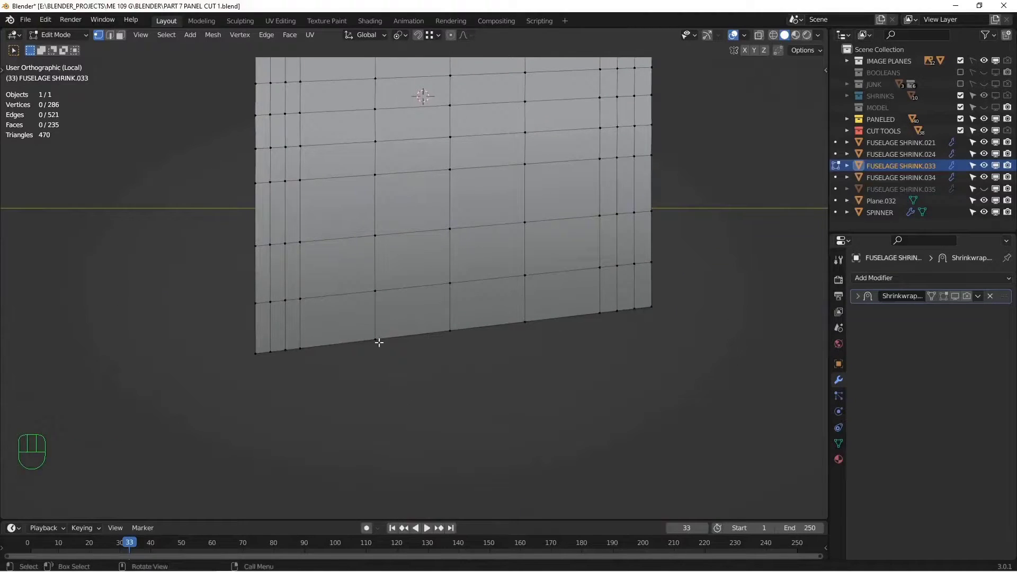
middle_click_drag(379, 342, 361, 353)
left_click(643, 313, "ctrl+shift")
left_click(640, 270, "shift")
left_click(262, 300, "ctrl+shift")
left_click(265, 244, "shift")
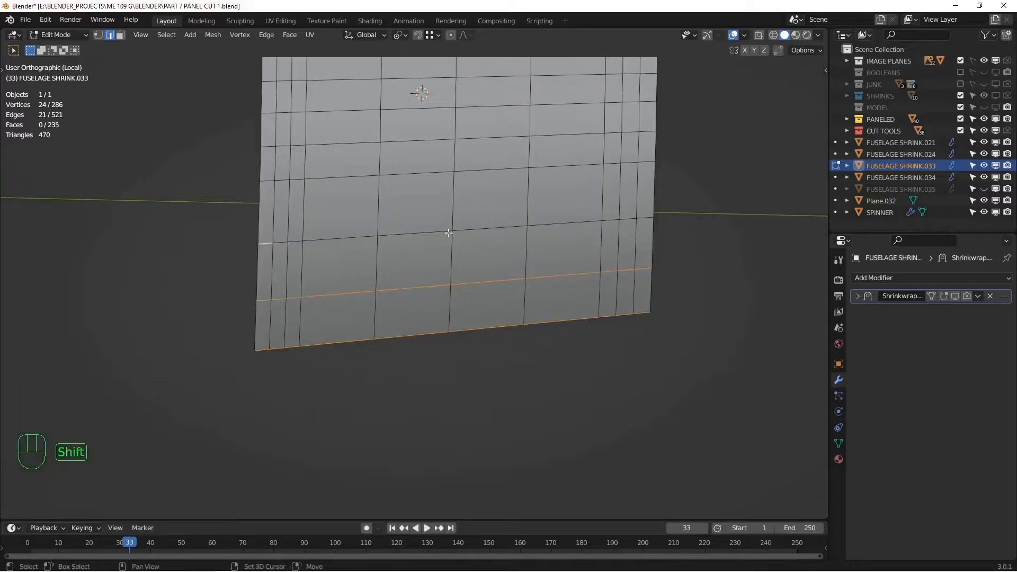
left_click(642, 219, "ctrl+shift")
left_click(645, 163, "shift")
left_click(269, 181, "ctrl+shift")
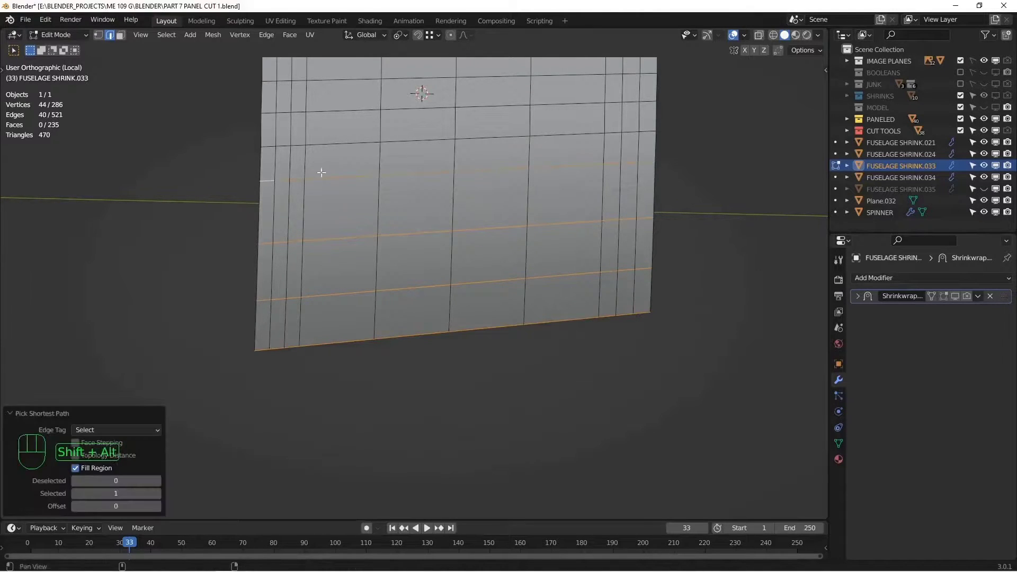
middle_click_drag(320, 173, 341, 389, "shift")
left_click(286, 364, "shift")
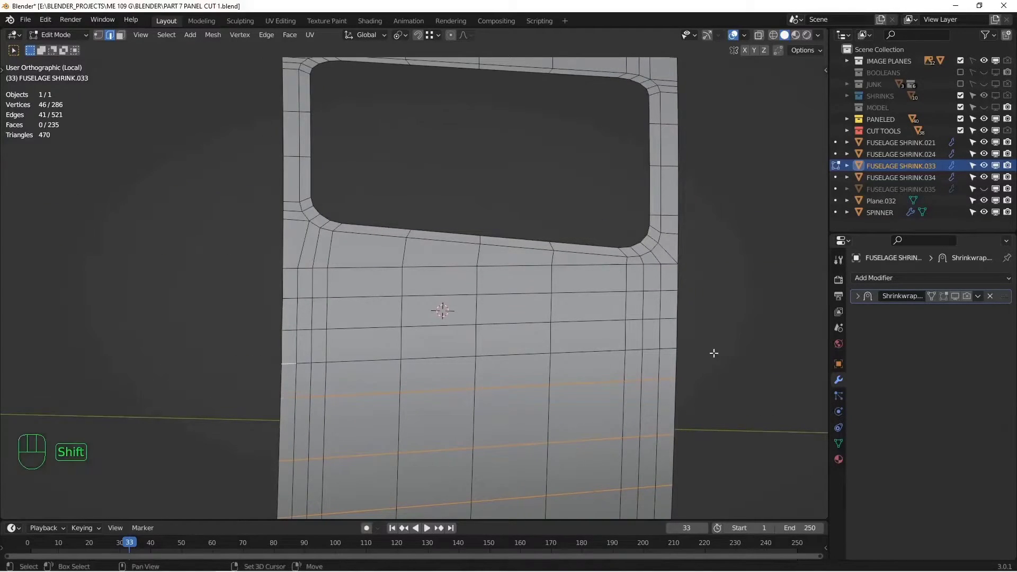
left_click(667, 349, "ctrl+shift")
middle_click_drag(566, 353, 542, 315)
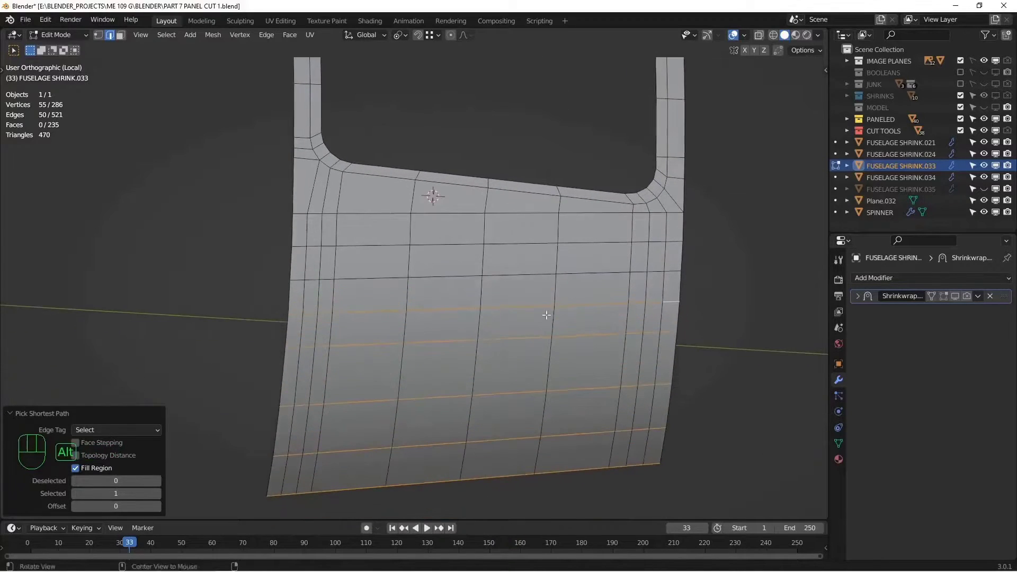
right_click(546, 314)
mouse_move(522, 164)
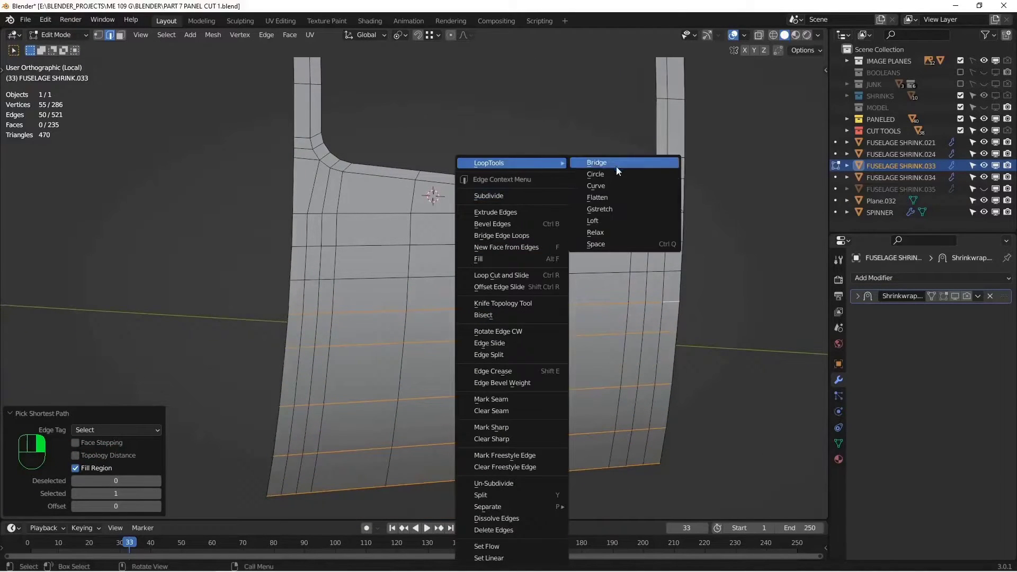
left_click(605, 244)
Select the vertices of the next edge row up, including both clustered ends, and space them evenly
middle_click_drag(535, 307, 340, 306, "alt")
key("1")
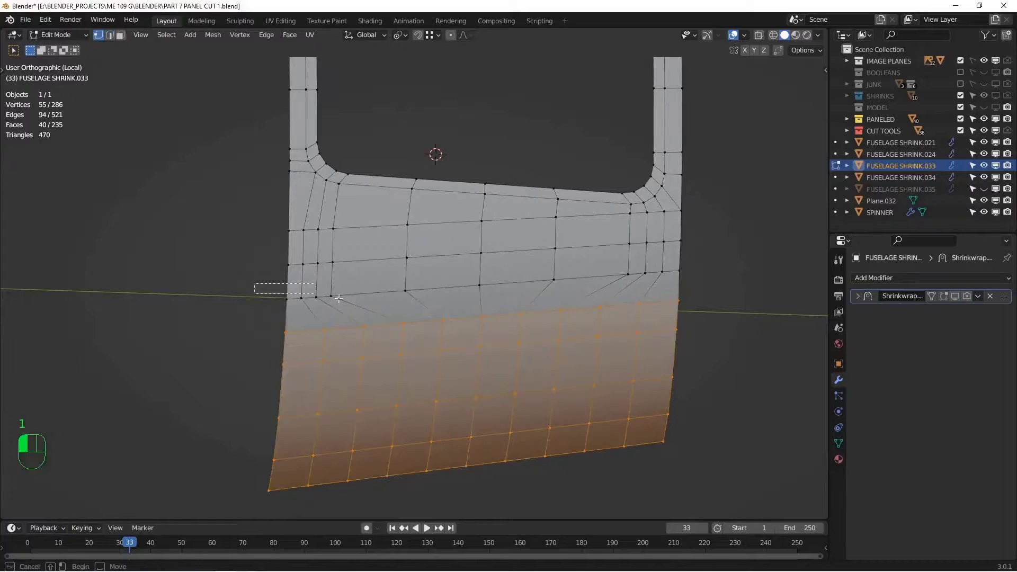
left_click_drag(575, 293, 576, 293)
left_click_drag(370, 308, 369, 308)
middle_click_drag(369, 308, 454, 283, "alt")
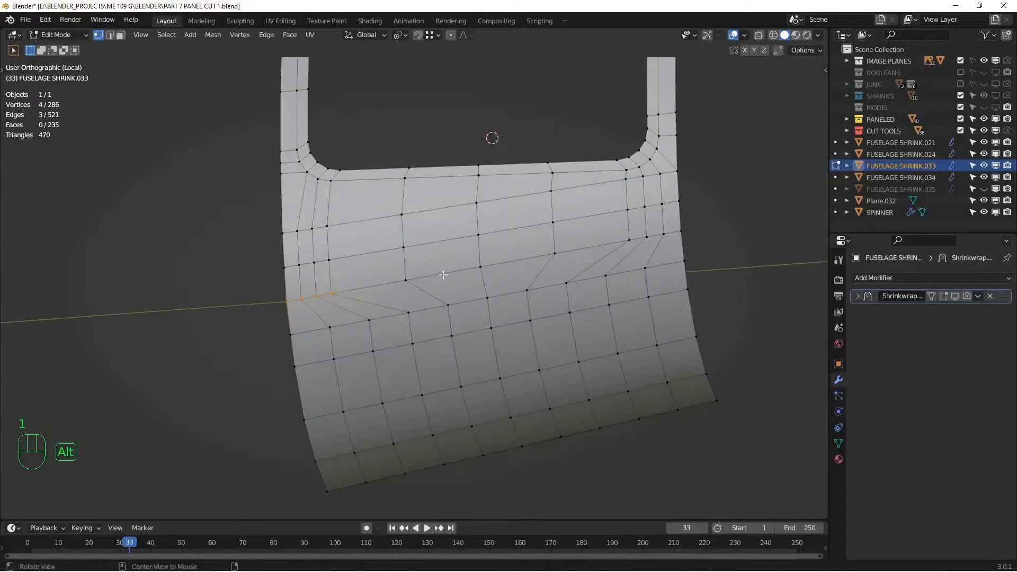
left_click_drag(601, 229, 713, 249, "shift")
key("ctrl+q")
Select the following edge row closer to the hatch opening and space its vertices evenly
middle_click_drag(714, 249, 595, 345, "alt")
key("2")
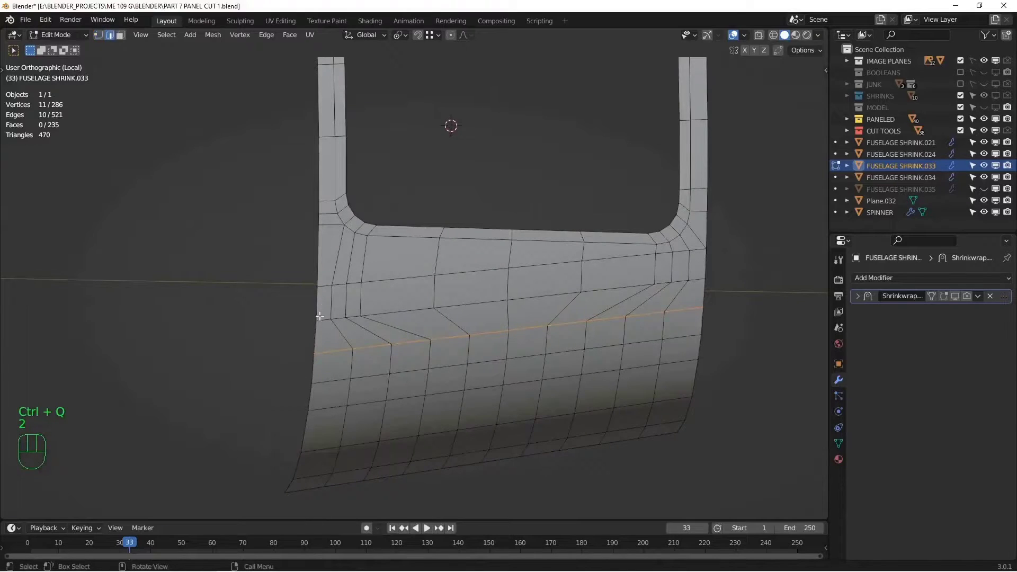
left_click(698, 280, "ctrl+shift")
key("ctrl+q")
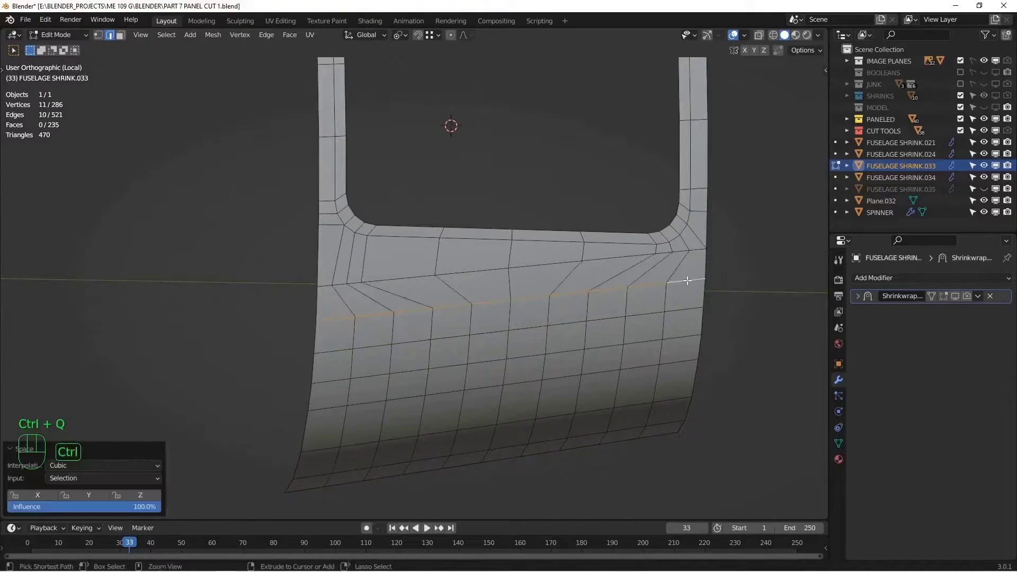
Undo the last spacing, reselect vertices along the edge row below the opening, and space them evenly
key("ctrl+z")
key("alt+a")
scroll(360, 325, "up", 2)
left_click(297, 333)
left_click(450, 313, "ctrl+shift")
key("ctrl+q")
key("ctrl+q")
key("ctrl+q")
Select the horizontal edge rows above the hatch opening and space their vertices evenly
middle_click_drag(493, 309, 379, 296)
scroll(379, 297, "down", 4)
left_click(379, 175, "alt+shift")
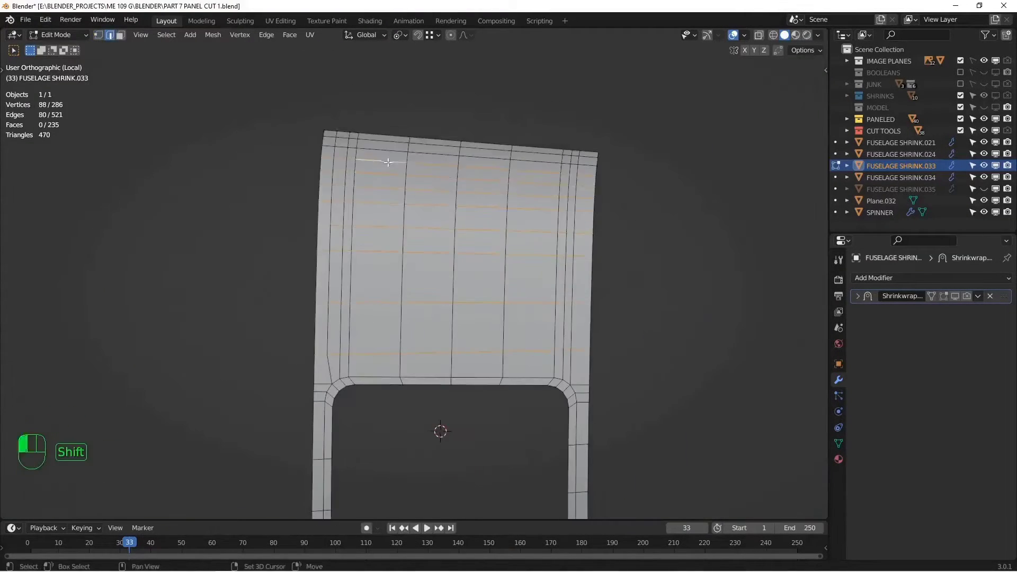
key("ctrl+q")
Slide the end vertex of the row just above the opening into better flow and review the panel's surface outside mesh editing
scroll(404, 455, "up", 4)
left_click(689, 270)
key("g")
key("g")
left_click(664, 329)
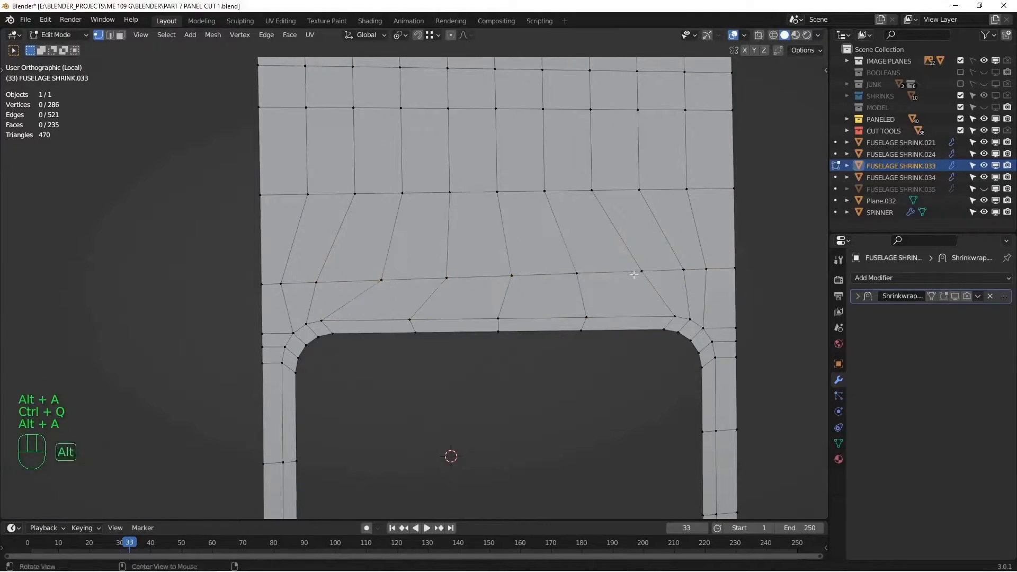
scroll(634, 275, "down", 4)
key("Tab")
middle_click_drag(634, 274, 575, 265)
key("Tab")
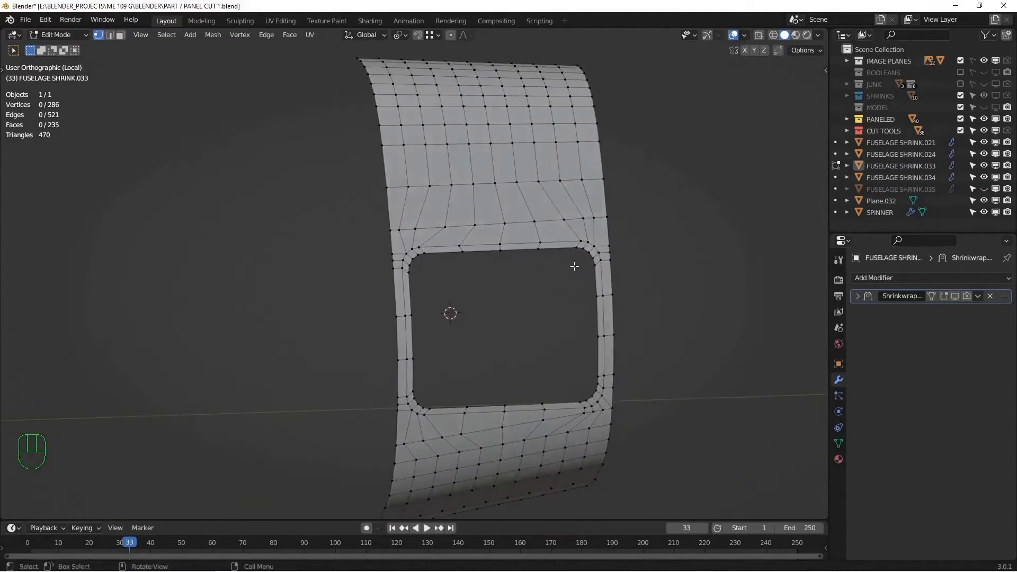
Unhide the hatch piece, hide the surrounding panel, and open the hatch's mesh for editing in the right view
key("Tab")
key("alt+h")
left_click(526, 170)
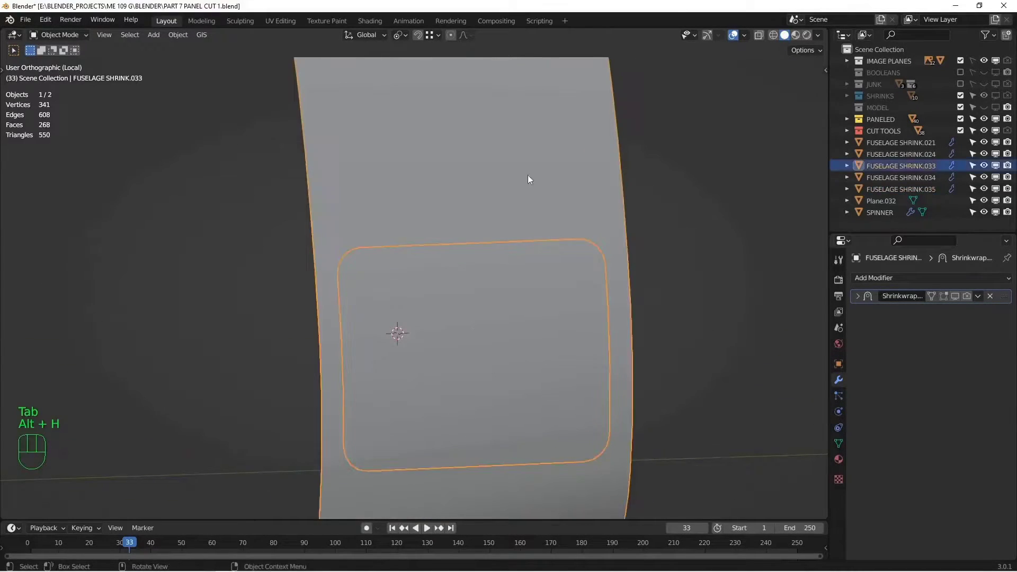
key("h")
left_click(490, 308)
key("Tab")
middle_click_drag(472, 340, 376, 209)
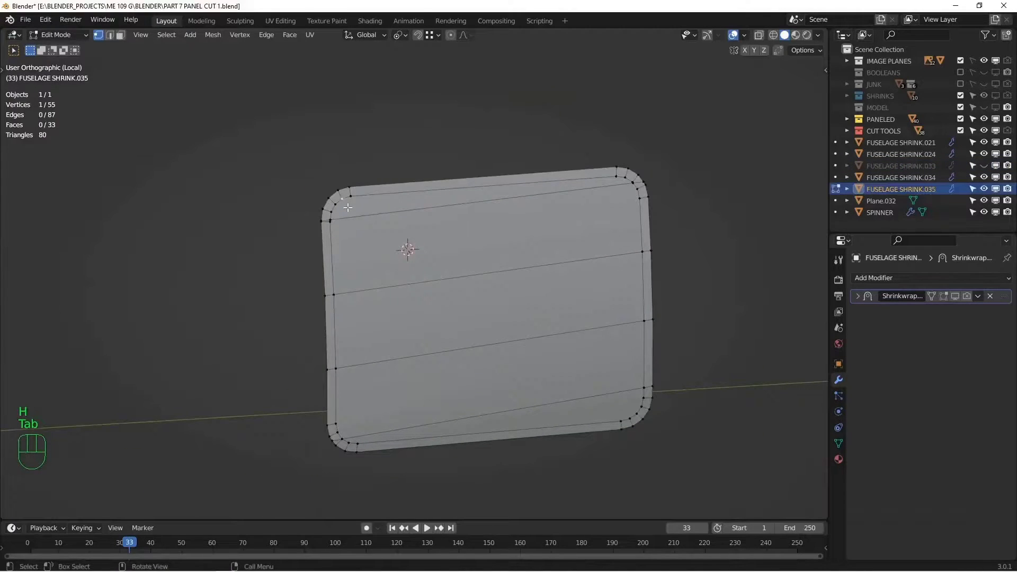
key("KP_3")
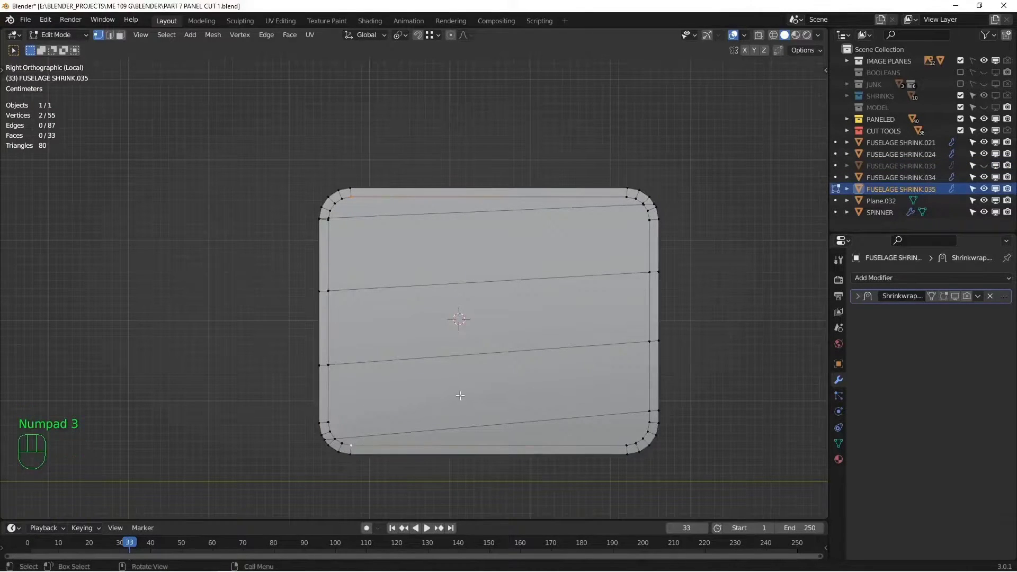
Merge the stray vertices at the hatch's rounded corners, dissolve the unneeded edge, and select a pair of opposite border vertices
scroll(329, 218, "up", 5)
key("m")
key("shift+r")
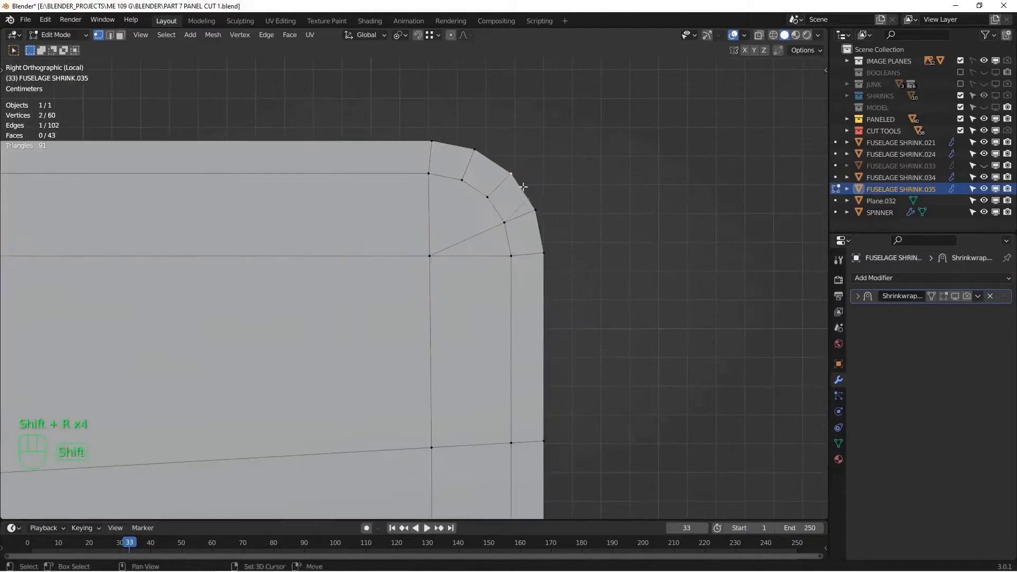
key("ctrl+x")
middle_click_drag(472, 302, 526, 194, "shift")
left_click(699, 307)
left_click(237, 307, "shift")
Connect the opposite inner border vertices and the corner vertices of the hatch with new edges
key("j")
scroll(457, 316, "down", 2)
middle_click_drag(456, 284, 371, 467, "shift")
key("j")
key("j")
key("j")
key("alt+a")
Add evenly spaced loop cuts across the hatch to form a regular grid inside its border
key("ctrl+r")
key("ctrl+r")
key("a")
key("Tab")
key("Tab")
Select the hatch and the surrounding panel together and open both meshes for editing, with nothing selected, at the opening's corner
middle_click_drag(438, 326, 460, 260)
left_click(459, 260, "shift")
left_click(473, 191, "shift")
key("Tab")
key("alt+a")
scroll(476, 206, "up", 3)
middle_click_drag(486, 213, 477, 194)
scroll(469, 237, "up", 5)
middle_click_drag(356, 161, 418, 245, "shift")
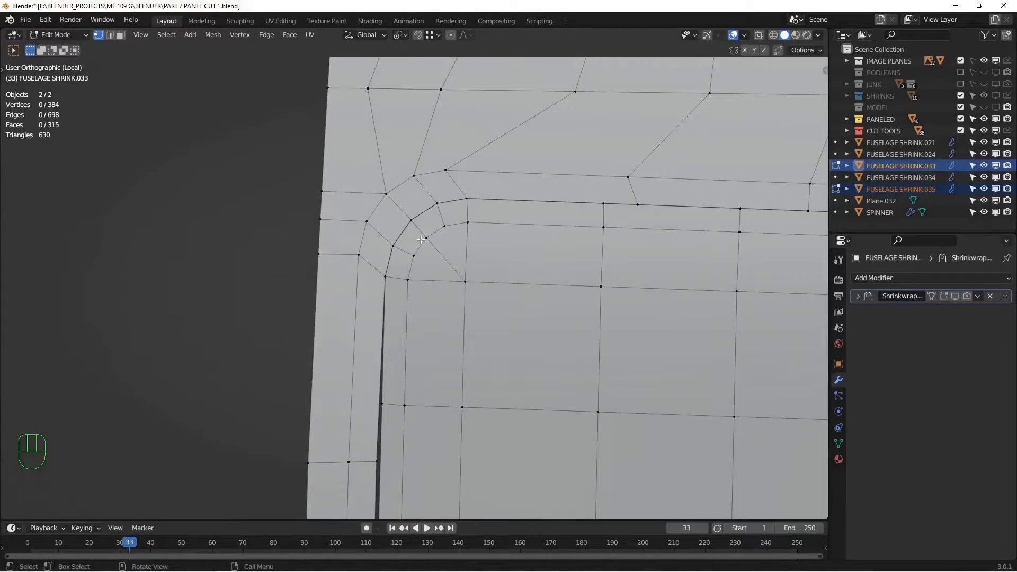
Examine the mesh around the hatch and its opening from several angles, checking the corners and side strips
scroll(457, 250, "down", 5)
left_click_drag(477, 313, 436, 178, "alt+shift")
left_click_drag(456, 228, 397, 234, "alt")
left_click_drag(407, 249, 355, 205, "alt+shift")
left_click_drag(458, 256, 475, 269, "alt+shift")
scroll(447, 313, "down", 3)
middle_click_drag(476, 269, 454, 301, "alt")
left_click_drag(454, 301, 411, 319, "alt")
scroll(409, 302, "up", 2)
Dissolve the cross edges in both side strips beside the hatch, replace them with three centred loop cuts each, and finish editing
key("KP_3")
scroll(410, 322, "down", 3)
scroll(369, 294, "up", 1)
key("2")
double_click(332, 306)
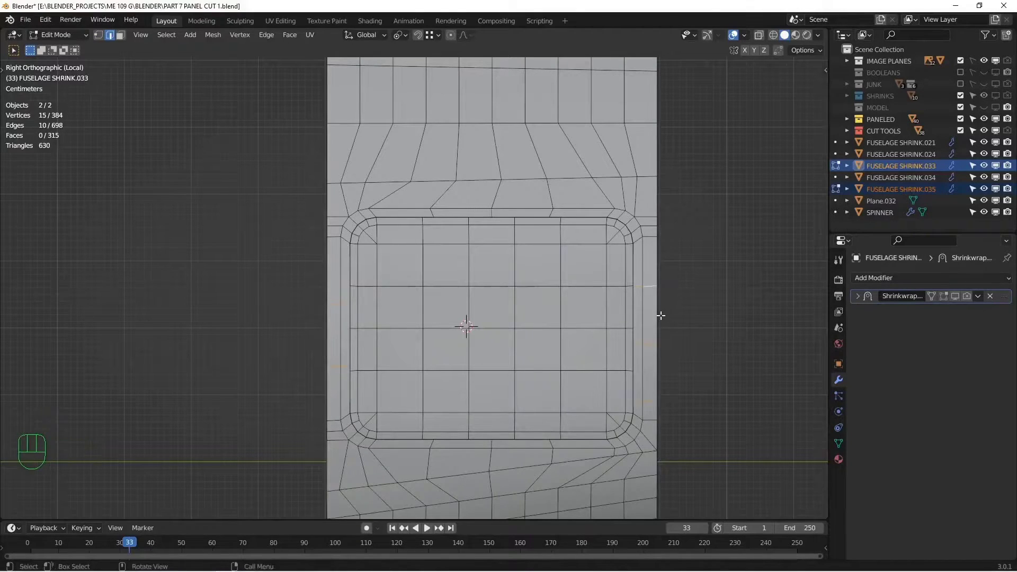
key("ctrl+x")
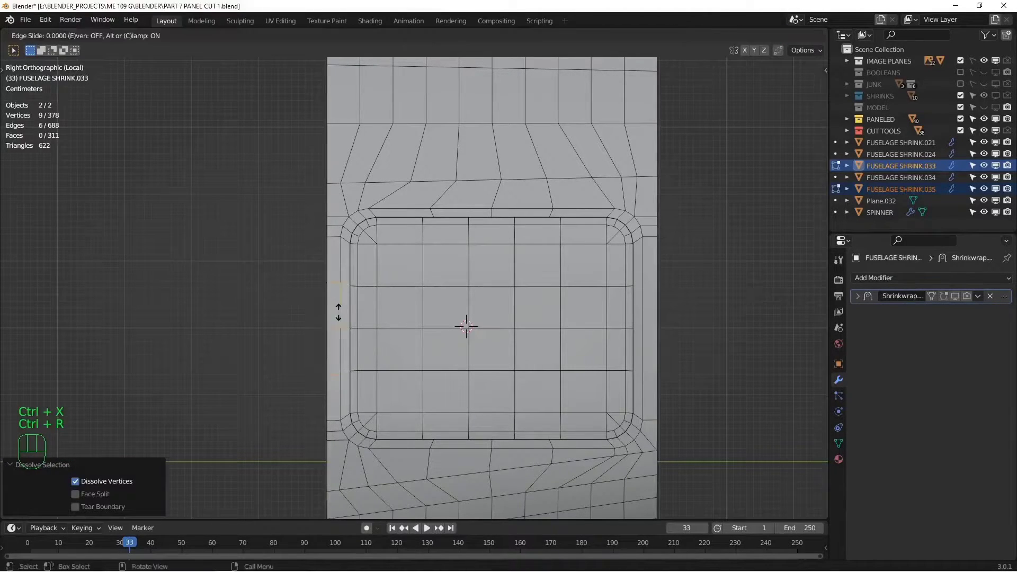
left_click(337, 306)
right_click(337, 306)
middle_click_drag(655, 313, 593, 254)
key("Tab")
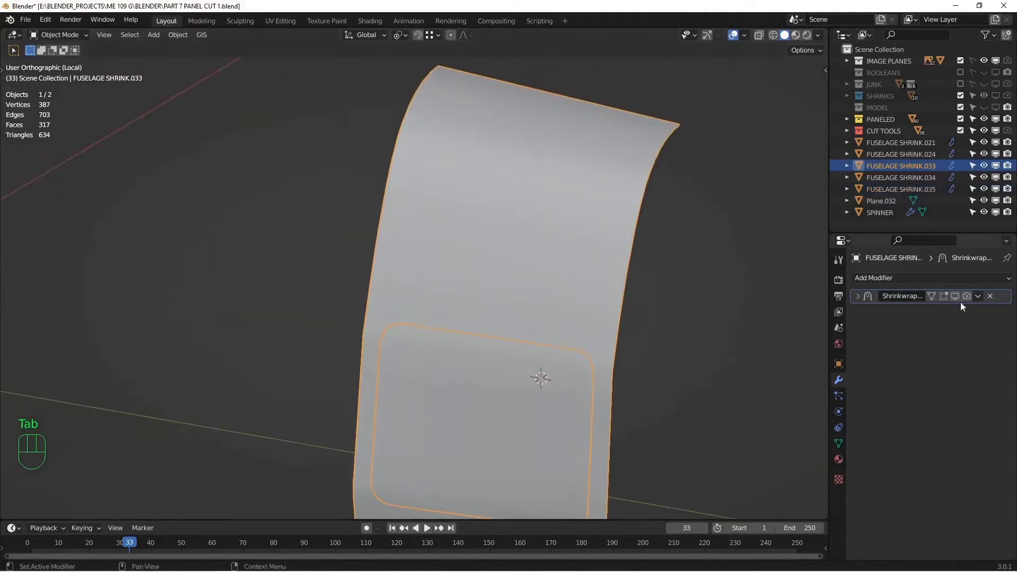
Duplicate the Shrinkwrap modifier on both the panel and the hatch, and apply each duplicate while keeping the original
left_click(978, 296)
left_click(946, 344)
left_click(977, 311)
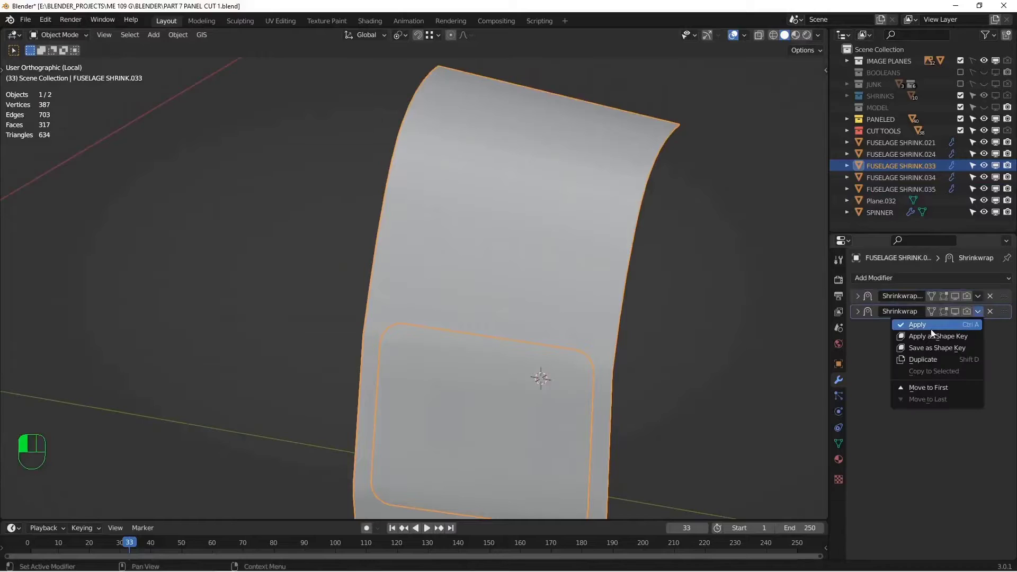
left_click(943, 324)
middle_click_drag(662, 319, 501, 324)
left_click(501, 324)
scroll(501, 324, "up", 2)
left_click(978, 296)
left_click(938, 343)
left_click(977, 311)
left_click(935, 329)
Inspect the panel and hatch surfaces for shading flaws with MatCap lighting, and return to Studio lighting
scroll(593, 319, "down", 3)
mouse_move(592, 319)
middle_mouse_down("alt")
mouse_move(605, 318)
mouse_move(574, 319)
mouse_move(600, 317)
middle_mouse_up("alt")
left_click(819, 35)
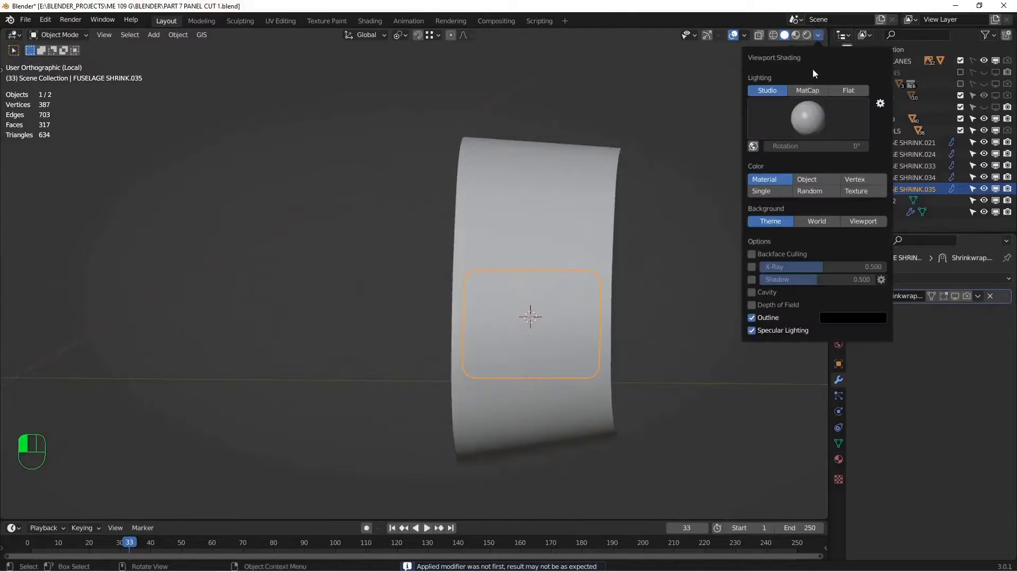
left_click(811, 88)
mouse_move(660, 227)
middle_mouse_down()
mouse_move(639, 227)
mouse_move(671, 355)
mouse_move(712, 277)
mouse_move(672, 283)
mouse_move(616, 327)
mouse_move(614, 269)
mouse_move(540, 179)
mouse_move(571, 150)
middle_mouse_up()
key("alt+a")
left_click(540, 179)
scroll(543, 179, "up", 3)
left_click(817, 35)
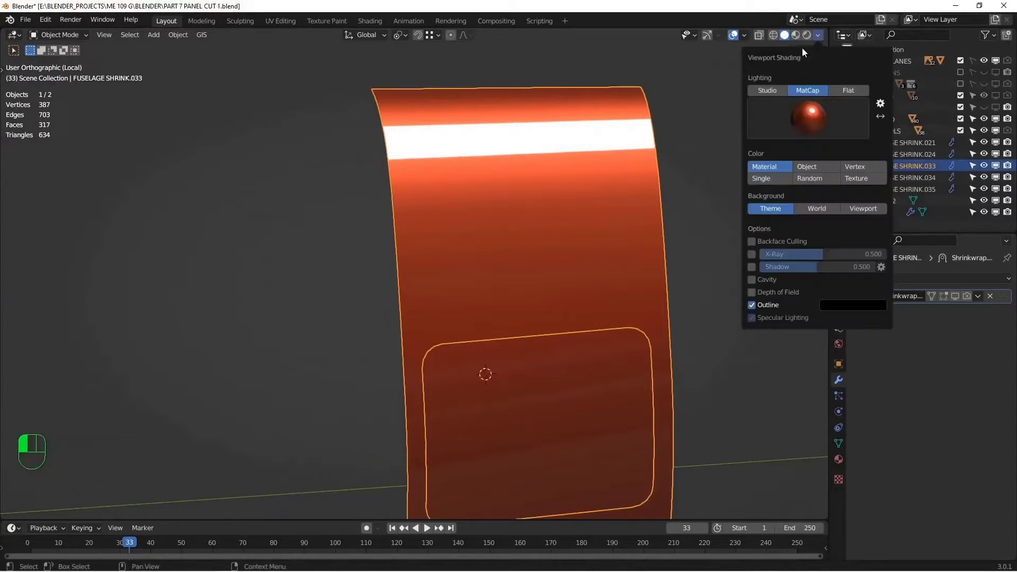
left_click(772, 89)
middle_click_drag(522, 195, 580, 278)
Hide the panel, add a Solidify modifier with Only Rim to the hatch, and apply it
key("h")
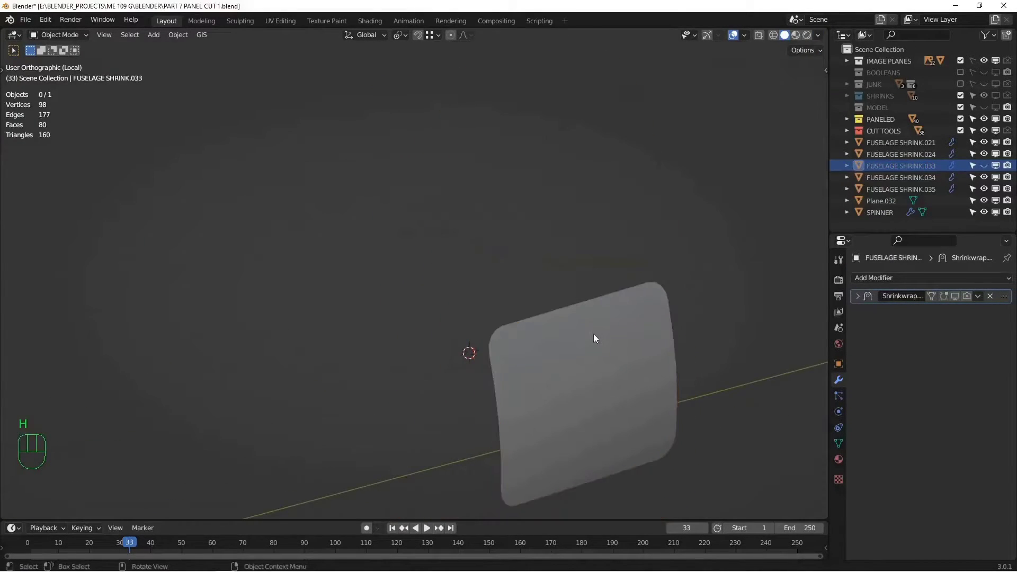
left_click(593, 336)
left_click(895, 278)
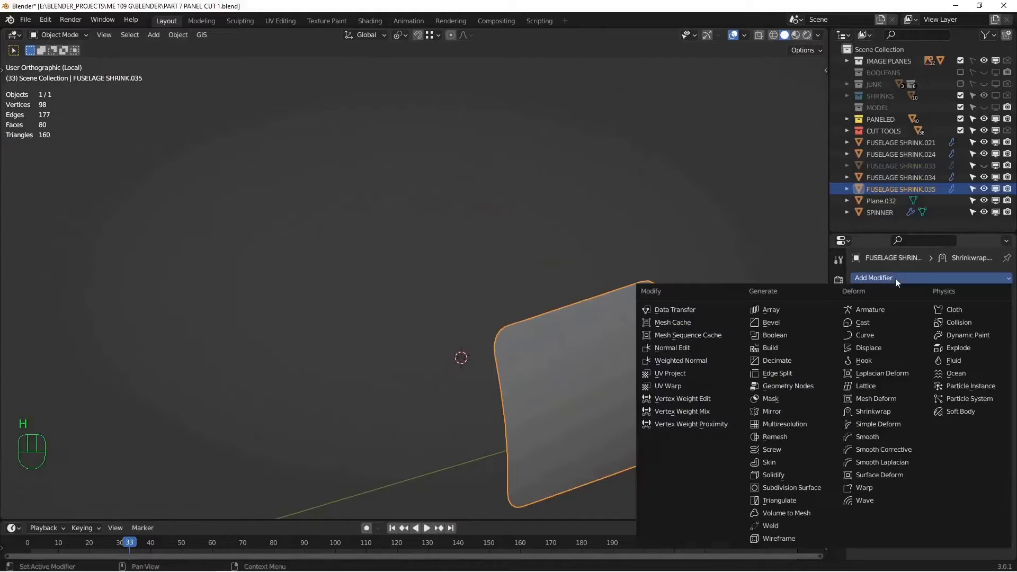
left_click(769, 475)
left_click(917, 399)
middle_click_drag(648, 365, 977, 297, "alt")
left_click(977, 311)
left_click(953, 322)
Set the bevel weight of the edge loop around the hatch's outer face to 0.99
key("Tab")
scroll(507, 255, "up", 4)
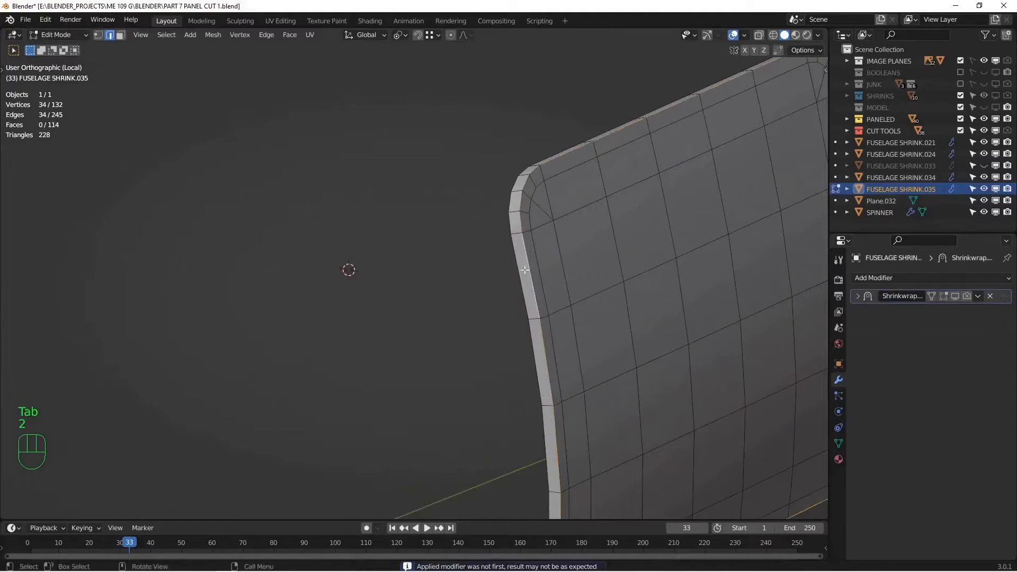
key("n")
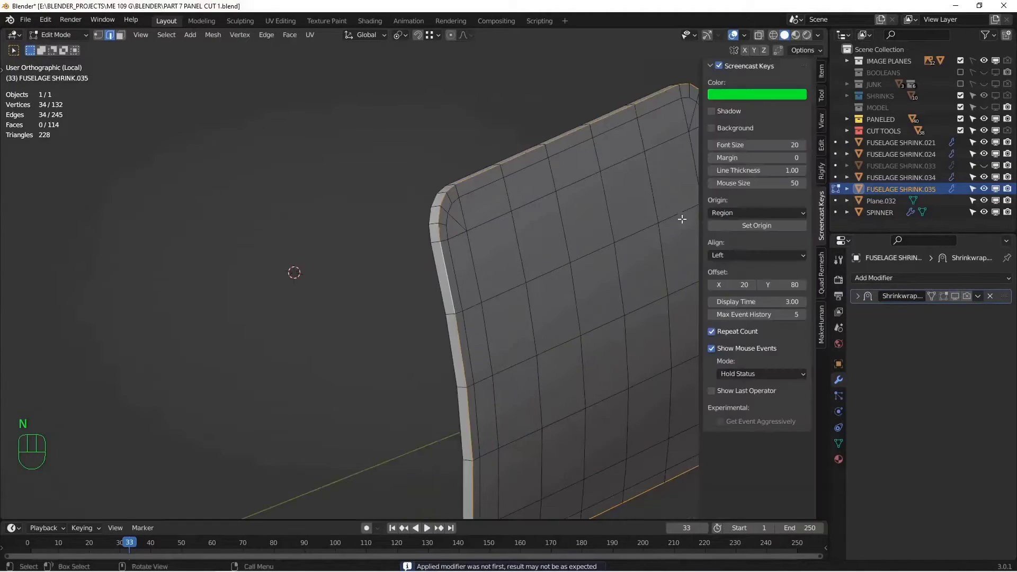
left_click(822, 75)
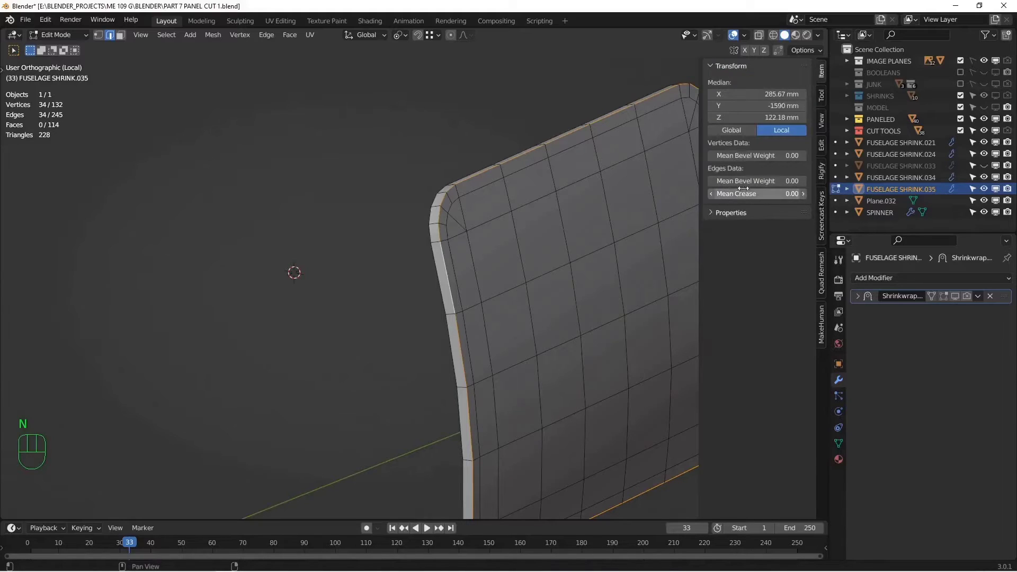
middle_click_drag(413, 254, 456, 261)
scroll(461, 260, "up", 3)
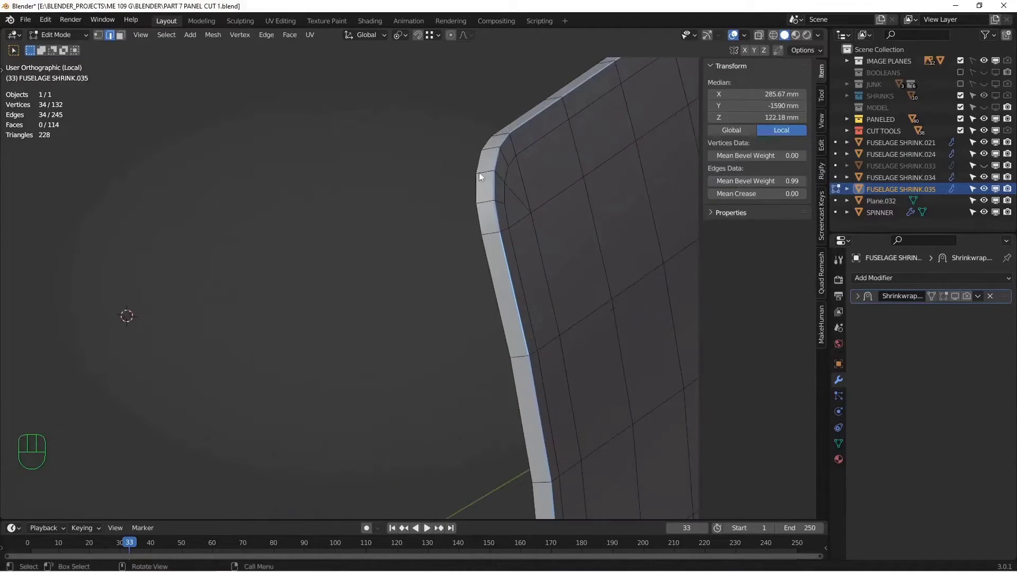
Add a cross edge at the hatch rim's corner to the selection, mark the selected edges as a seam, and finish editing
left_click(488, 171, "shift")
key("ctrl+e")
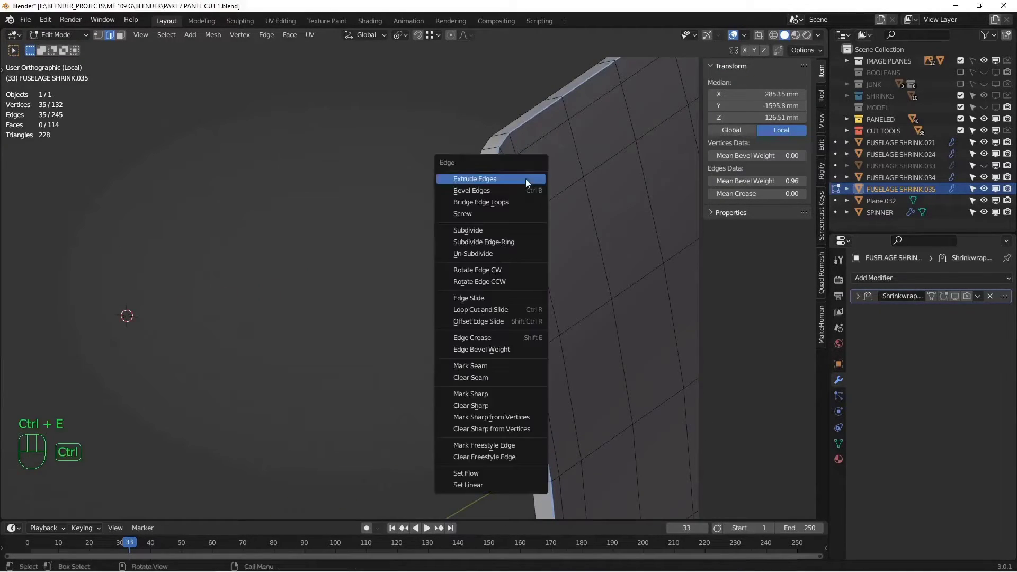
left_click(486, 365)
middle_click_drag(495, 307, 466, 233)
key("Tab")
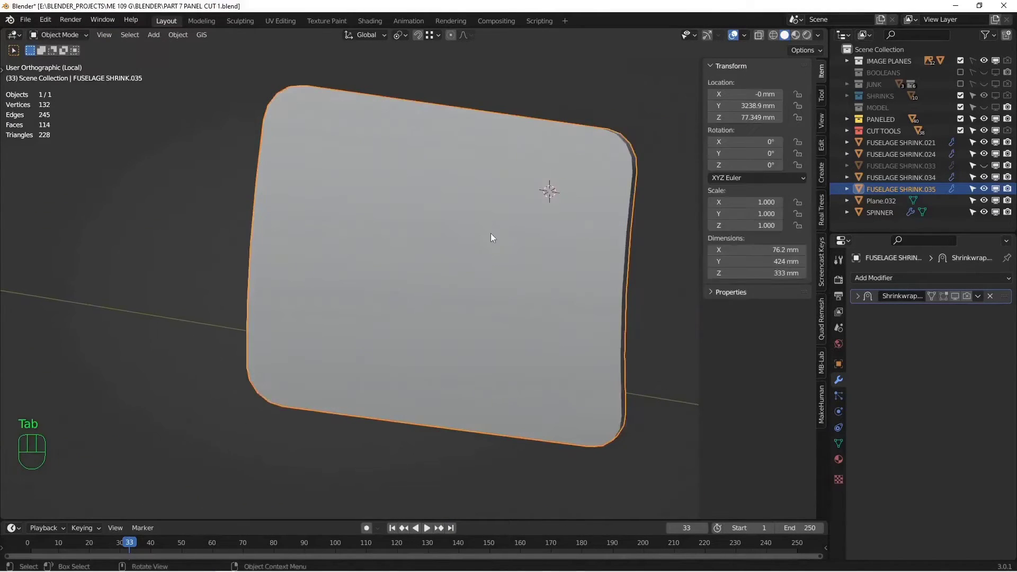
Unhide the panel, add a Solidify modifier to it with 10 mm thickness and Only Rim enabled, and apply it
key("alt+h")
scroll(503, 206, "down", 2)
left_click(552, 156, "shift")
middle_click_drag(552, 155, 686, 217)
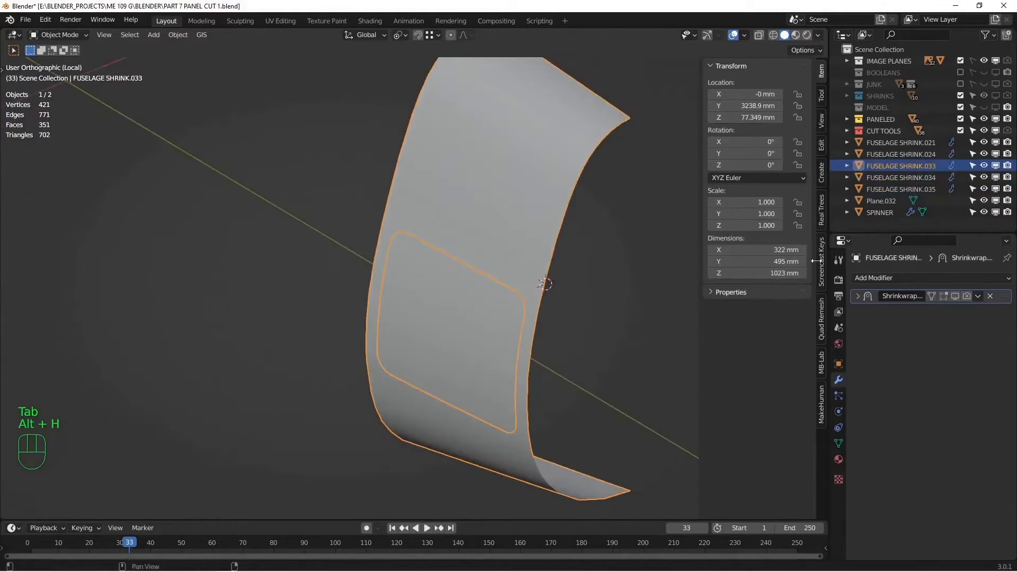
left_click(911, 277)
left_click(773, 475)
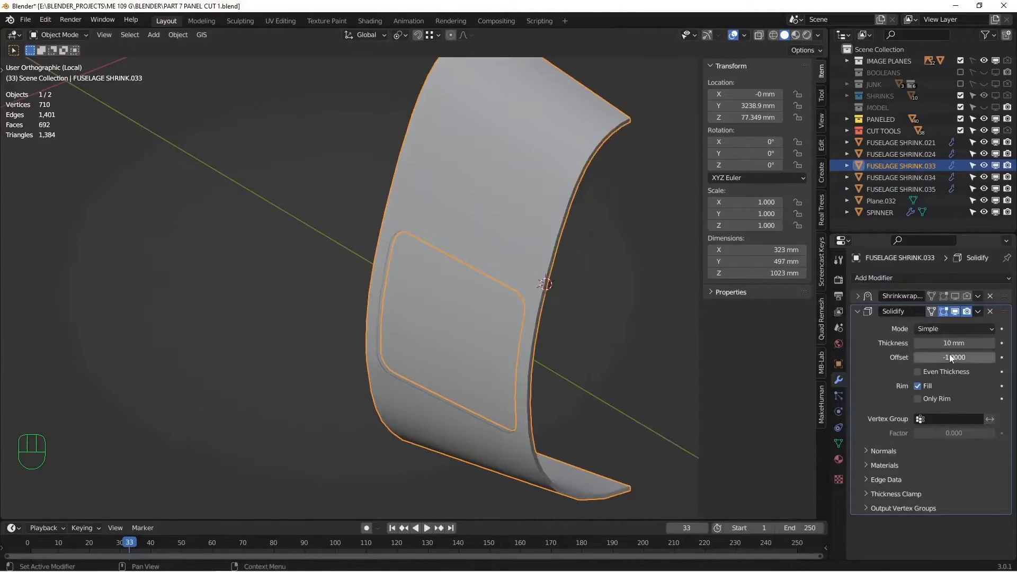
left_click(977, 311)
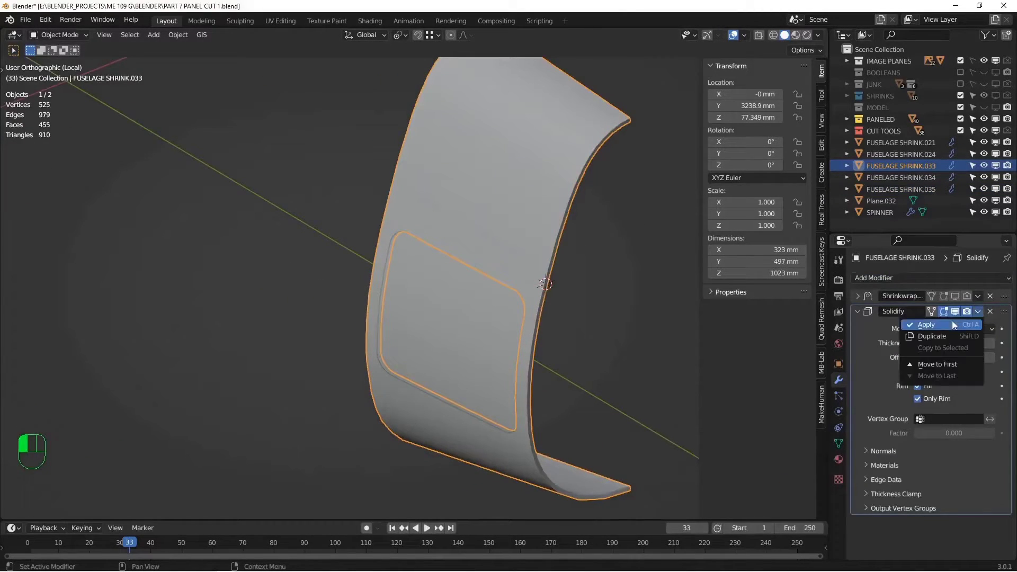
left_click(951, 321)
Hide the hatch and open the surrounding panel's mesh for editing at the edge of the opening
key("Tab")
scroll(547, 248, "up", 5)
left_click(418, 409)
key("Tab")
left_click(417, 409)
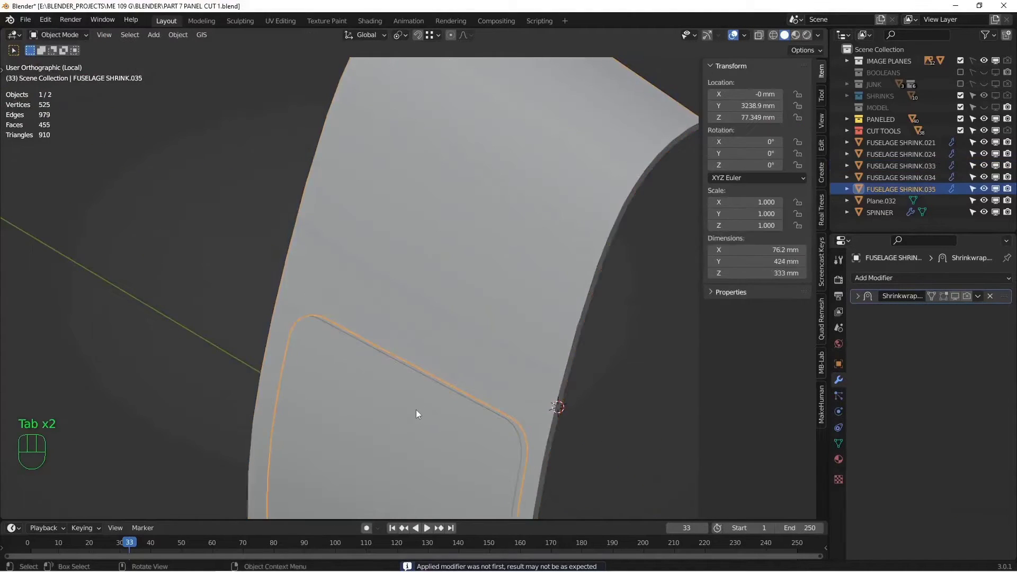
scroll(418, 408, "down", 4)
key("h")
left_click(428, 304)
key("Tab")
middle_click_drag(427, 297, 437, 258)
scroll(524, 294, "up", 6)
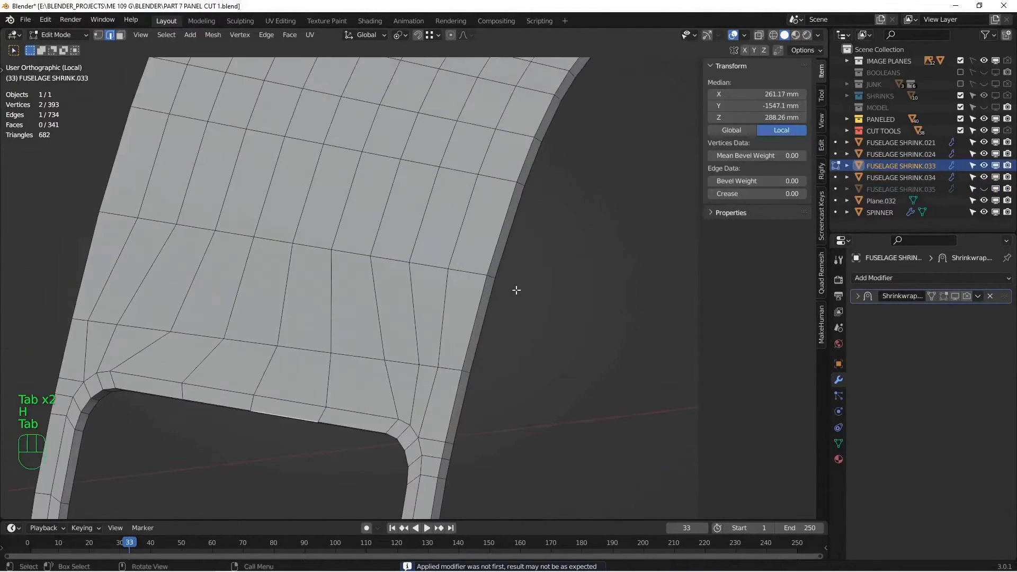
Select the outer-face edge loops around the panel's border and its opening, and set their bevel weight to 0.99
middle_click_drag(409, 514, 556, 345, "shift")
left_click(459, 233, "alt+shift")
scroll(457, 234, "down", 4)
scroll(556, 344, "up", 5)
middle_click_drag(542, 261, 466, 318)
left_click(441, 253, "alt+shift")
middle_click_drag(466, 317, 563, 229)
left_click(433, 370, "shift")
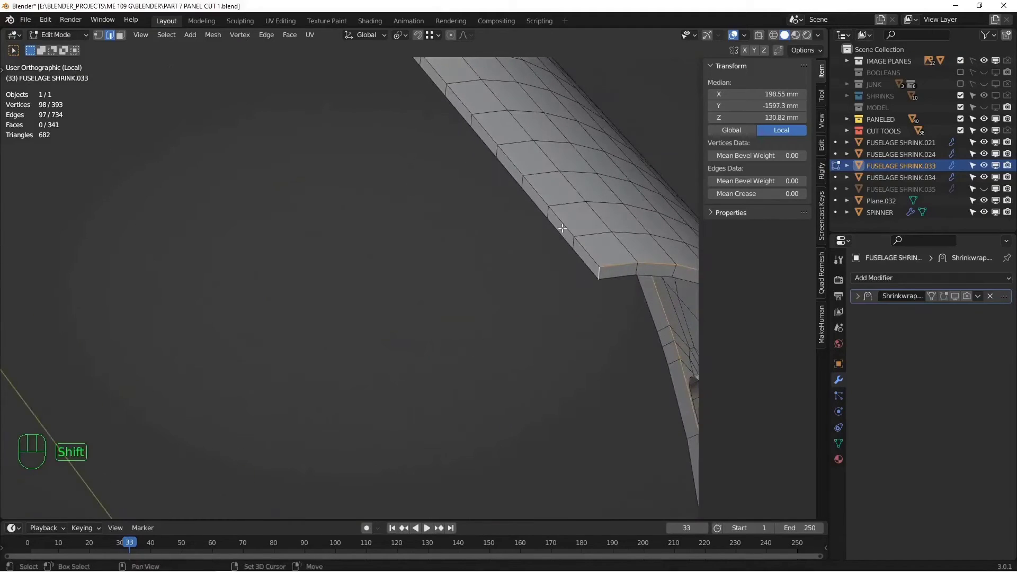
middle_click_drag(372, 201, 409, 292)
left_click(366, 270, "shift")
scroll(581, 243, "down", 5)
middle_click(374, 296, "alt")
scroll(408, 293, "up", 5)
middle_click(465, 266, "alt")
middle_click_drag(466, 265, 379, 281)
middle_click_drag(379, 281, 217, 235, "shift")
Add cross edges at the corners of the panel's border and opening rims to the selection, and mark all selected edges as seams
left_click(612, 273, "shift")
scroll(610, 275, "down", 4)
middle_click_drag(466, 363, 381, 408)
middle_click(205, 423, "alt")
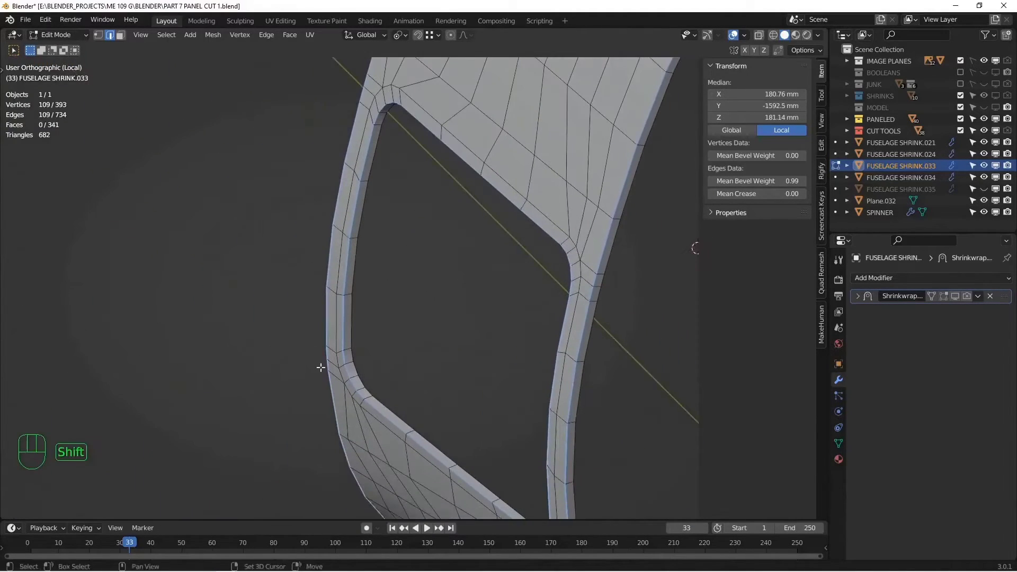
left_click(349, 361, "shift")
scroll(350, 361, "down", 2)
key("ctrl+e")
left_click(370, 362)
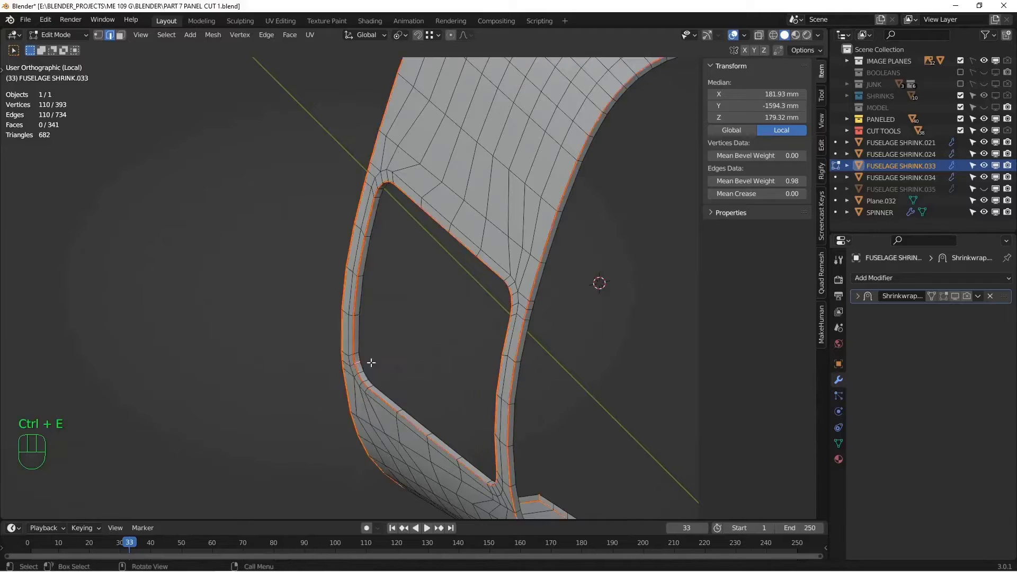
Finish editing, unhide the hatch, and add a Subdivision Surface modifier to the panel
scroll(371, 362, "down", 4)
mouse_move(508, 258)
middle_mouse_down()
mouse_move(544, 269)
mouse_move(445, 259)
mouse_move(489, 266)
middle_mouse_up()
key("Tab")
key("alt+h")
key("alt+a")
left_click(489, 266)
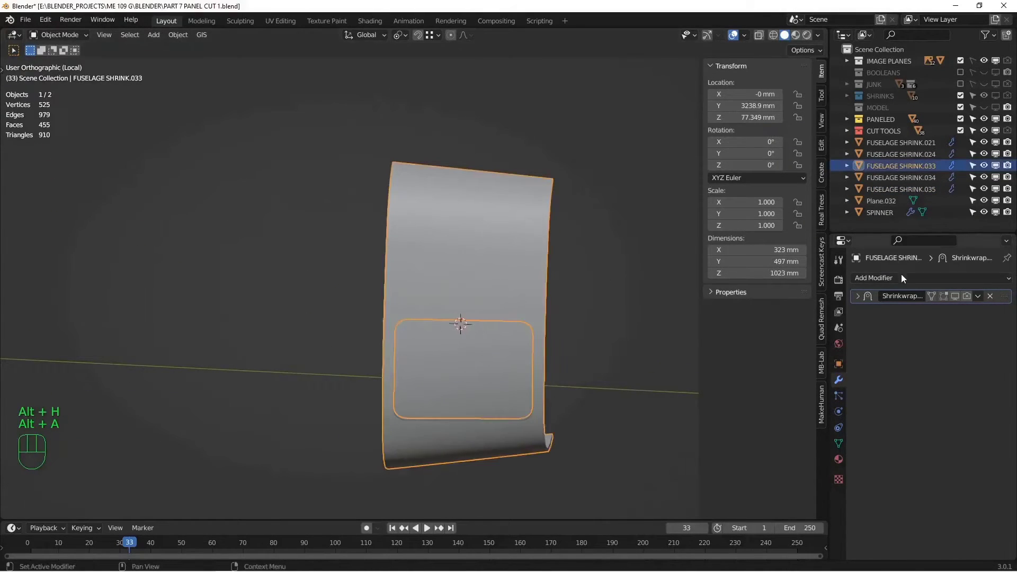
left_click(924, 281)
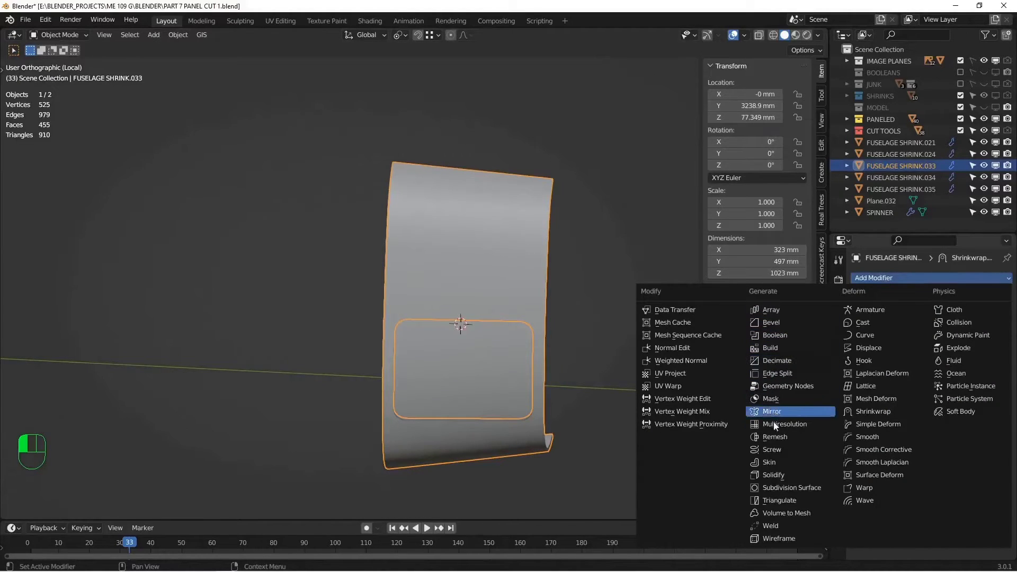
left_click(776, 487)
Turn off the panel's Subdivision display in the viewport and select all its vertices except those on the inner rim edges
middle_click_drag(434, 339, 497, 306)
key("Tab")
scroll(497, 306, "up", 4)
middle_click_drag(445, 286, 478, 281)
middle_click_drag(472, 237, 515, 279, "shift")
left_click(523, 238, "alt")
middle_click_drag(586, 229, 723, 213)
left_click(955, 311)
middle_click_drag(439, 244, 323, 254, "alt")
key("ctrl+i")
Remove the BELLY, WING ROOT and spinner vertex groups, and assign the selected vertices to a new group named s
left_click(838, 443)
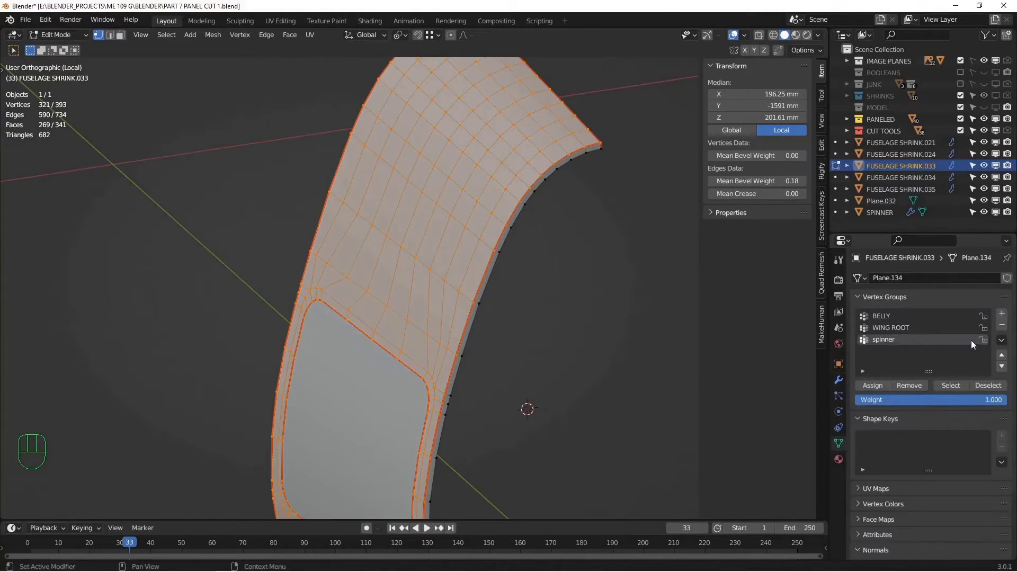
left_click(1001, 325)
left_click(1001, 325)
left_click(1001, 325)
left_click(1002, 313)
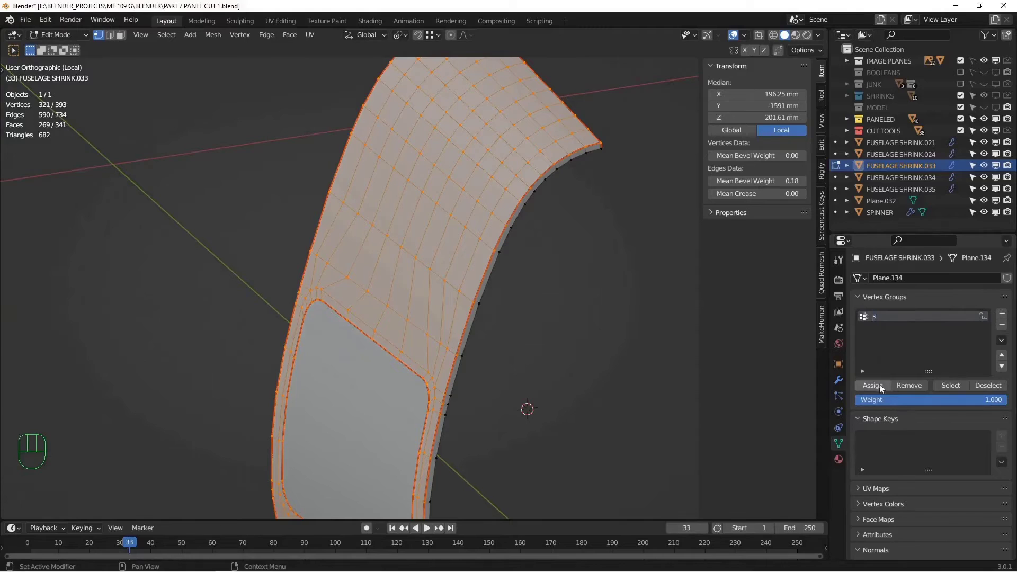
Limit the panel's Shrinkwrap modifier to the vertex group s and finish editing
left_click(838, 380)
left_click(875, 299)
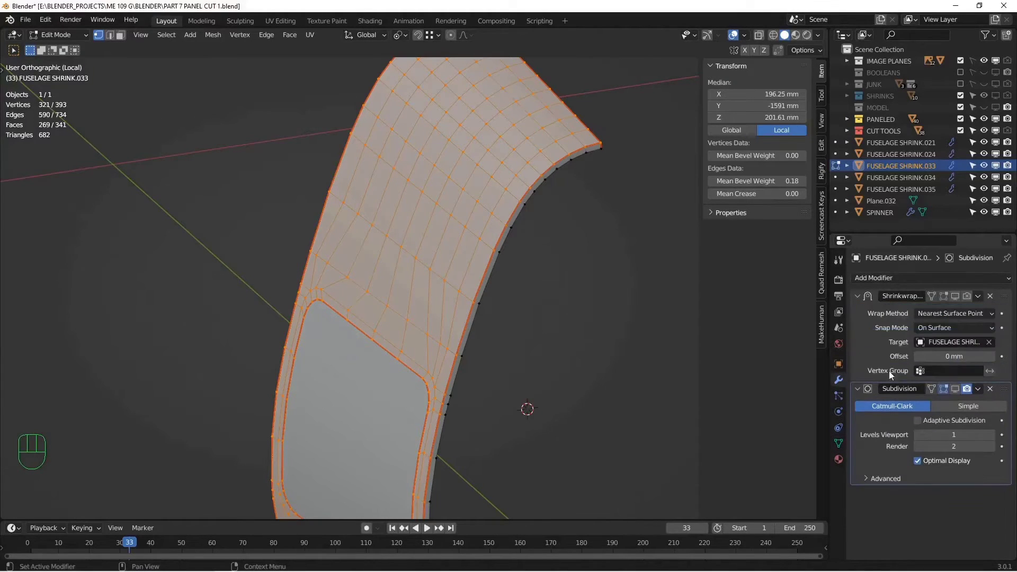
left_click(944, 373)
left_click(899, 389)
middle_click_drag(536, 292, 460, 270, "alt")
mouse_move(460, 270)
middle_mouse_down("alt+shift")
mouse_move(460, 233)
mouse_move(453, 262)
middle_mouse_up("alt+shift")
key("Tab")
scroll(454, 244, "down", 2)
left_click(857, 295)
left_click(857, 311)
middle_click_drag(541, 198, 563, 219, "alt")
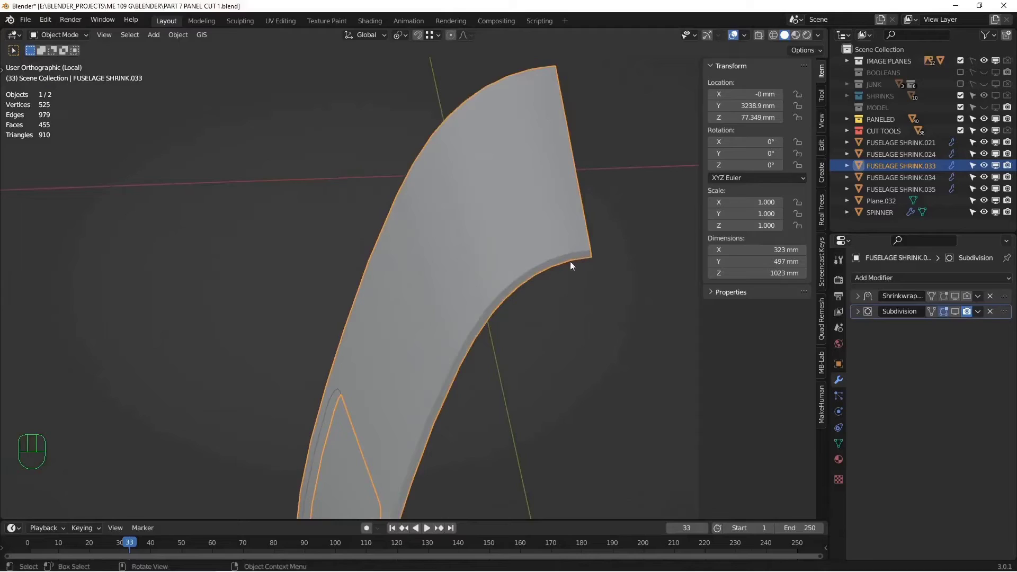
middle_click_drag(586, 260, 601, 263)
Add a Bevel modifier as the panel's first modifier, with 1 mm amount, 2 segments and the Weight limit method
left_click(925, 277)
left_click(795, 323)
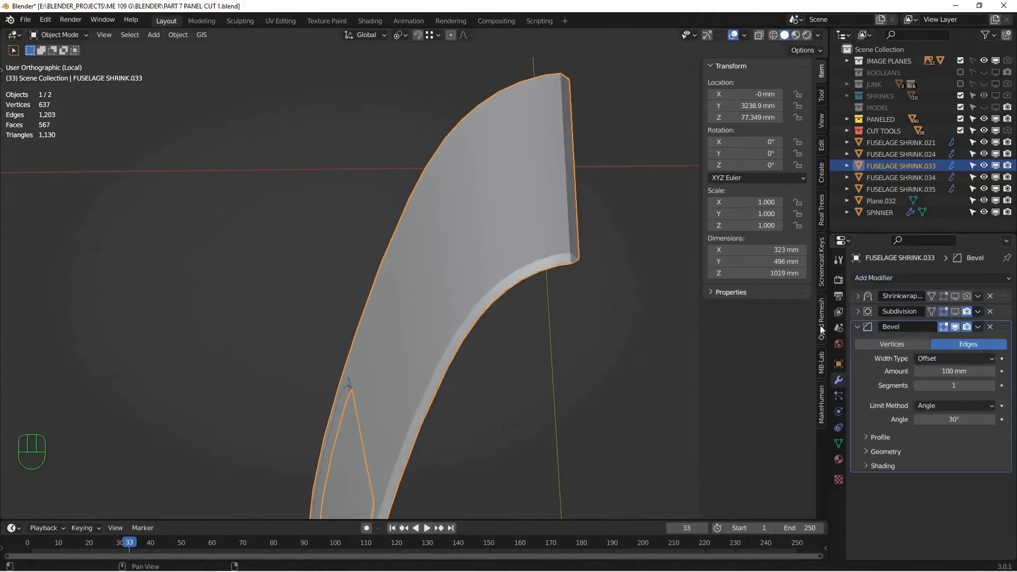
left_click_drag(1005, 327, 1003, 295)
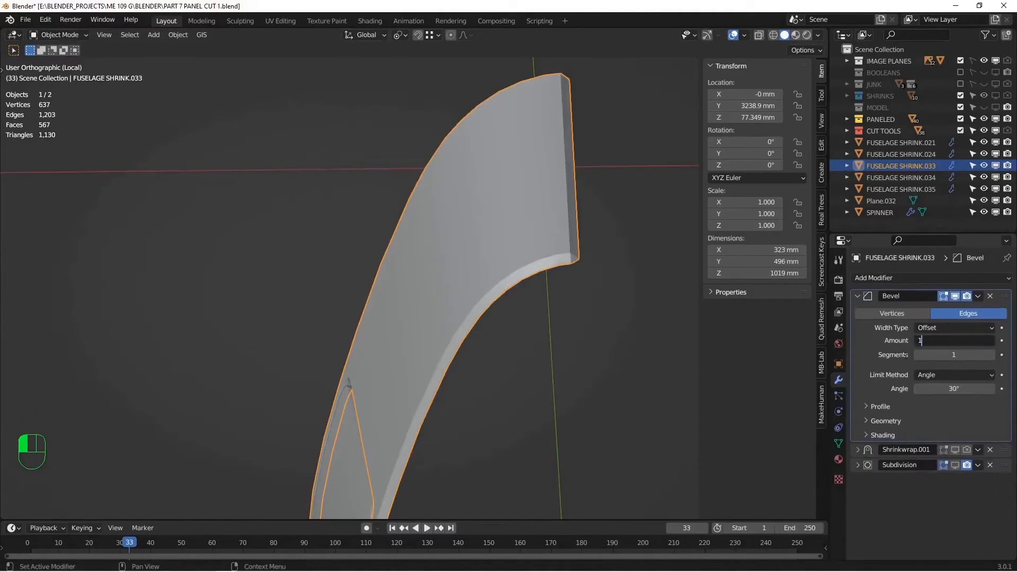
key("Return")
left_click(917, 375)
left_click(927, 413)
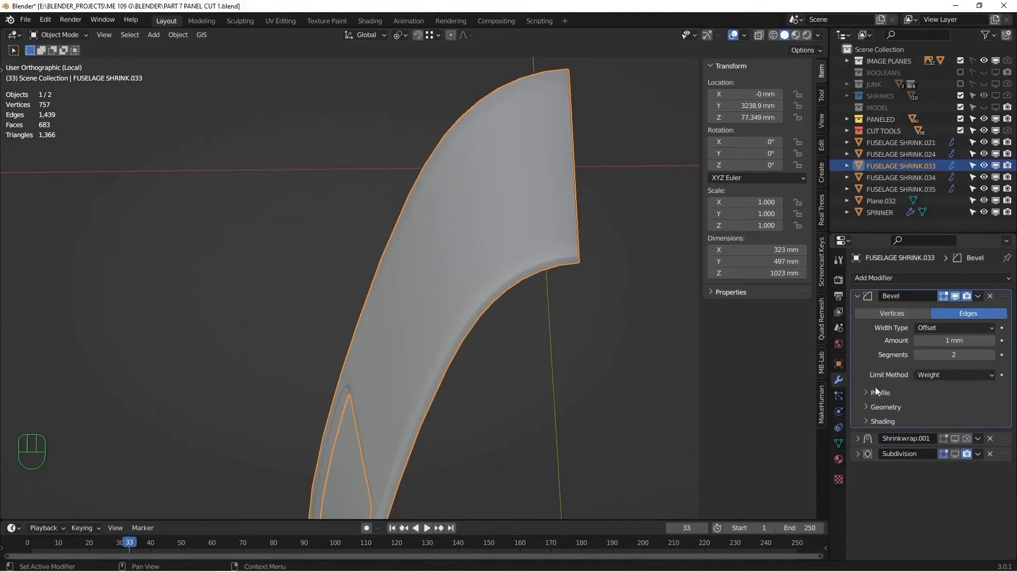
Compare the panel's outer edge with the Bevel modifier shown and hidden in the viewport
middle_click_drag(588, 318, 564, 295, "alt")
middle_click_drag(607, 221, 566, 236, "alt")
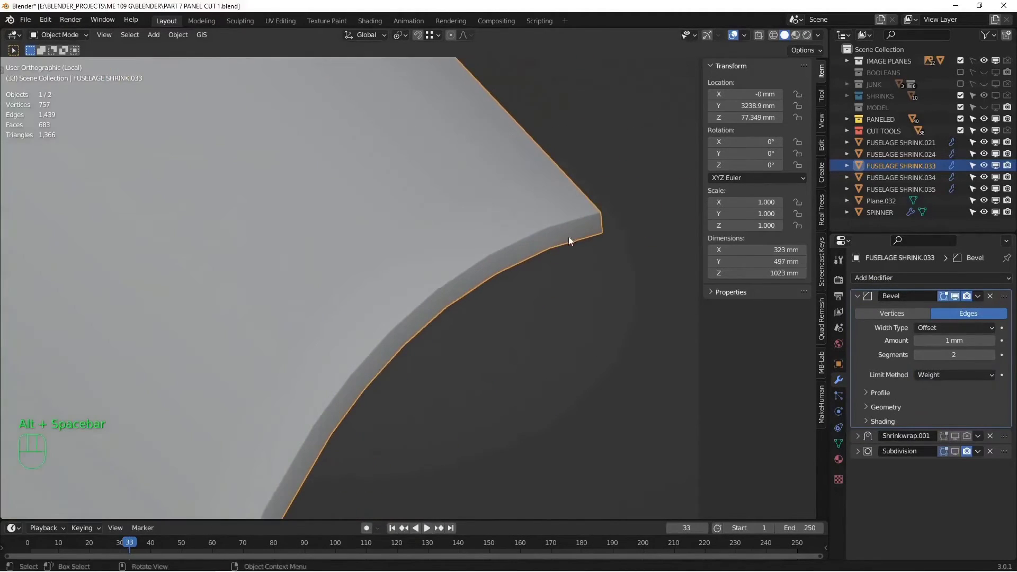
left_click(956, 296)
left_click(956, 296)
left_click(956, 296)
left_click(956, 296)
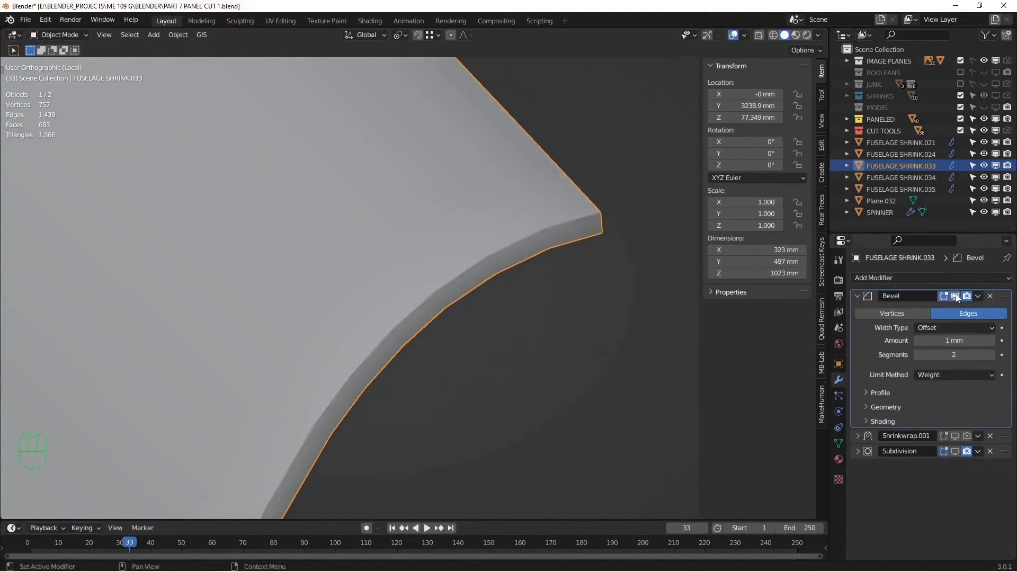
Enable the panel's Shrinkwrap modifier in the viewport, edit mode and renders, and move Subdivision above it
left_click(857, 295)
left_click_drag(945, 312, 967, 311)
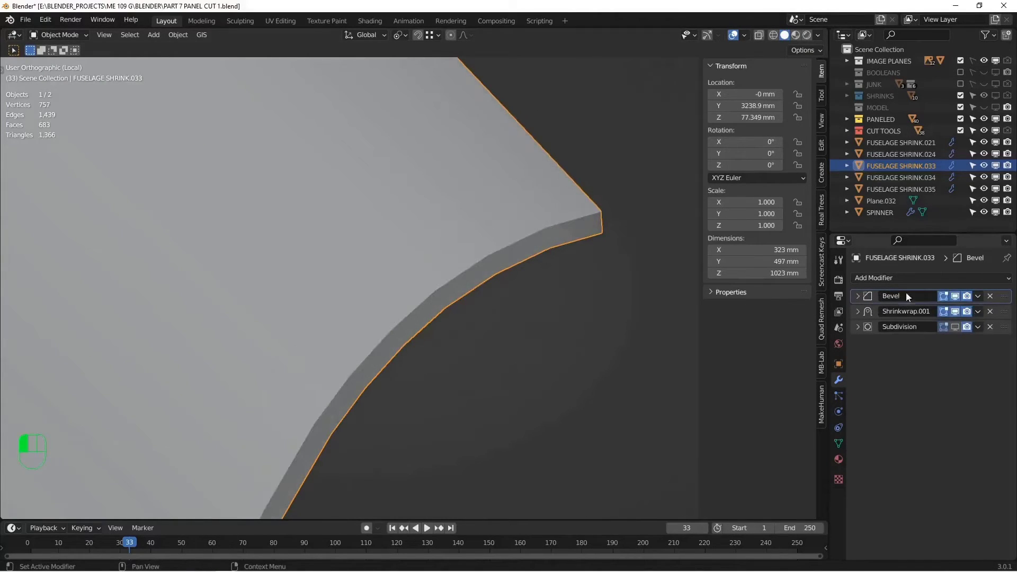
scroll(458, 257, "down", 5)
middle_click_drag(422, 264, 461, 243, "alt+shift")
left_click_drag(1005, 326, 1004, 311)
Switch the viewport to MatCap lighting and turn on the viewport display of the panel's Subdivision modifier
middle_click_drag(504, 254, 471, 301, "alt+shift")
scroll(471, 301, "up", 4)
left_click(817, 36)
left_click(812, 91)
middle_click_drag(593, 175, 488, 254, "alt")
mouse_move(488, 254)
middle_mouse_down("alt+shift")
mouse_move(452, 300)
mouse_move(513, 245)
mouse_move(510, 284)
mouse_move(519, 259)
mouse_move(465, 209)
mouse_move(458, 233)
middle_mouse_up("alt+shift")
left_click(857, 311)
left_click(955, 311)
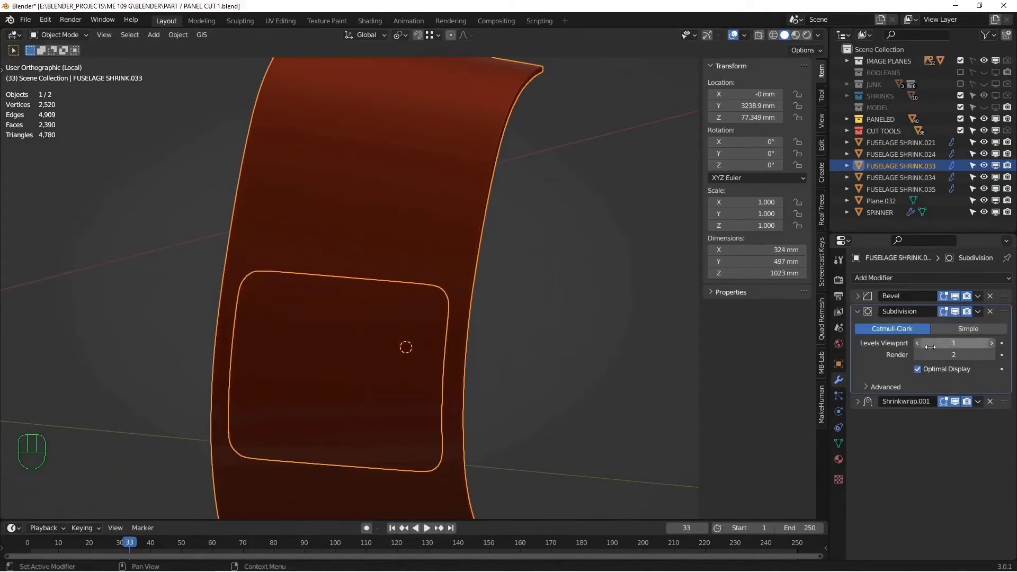
left_click(858, 310)
Return the viewport to Studio lighting and examine the smoothed panel around the hatch up close
middle_click_drag(564, 317, 540, 313, "alt+shift")
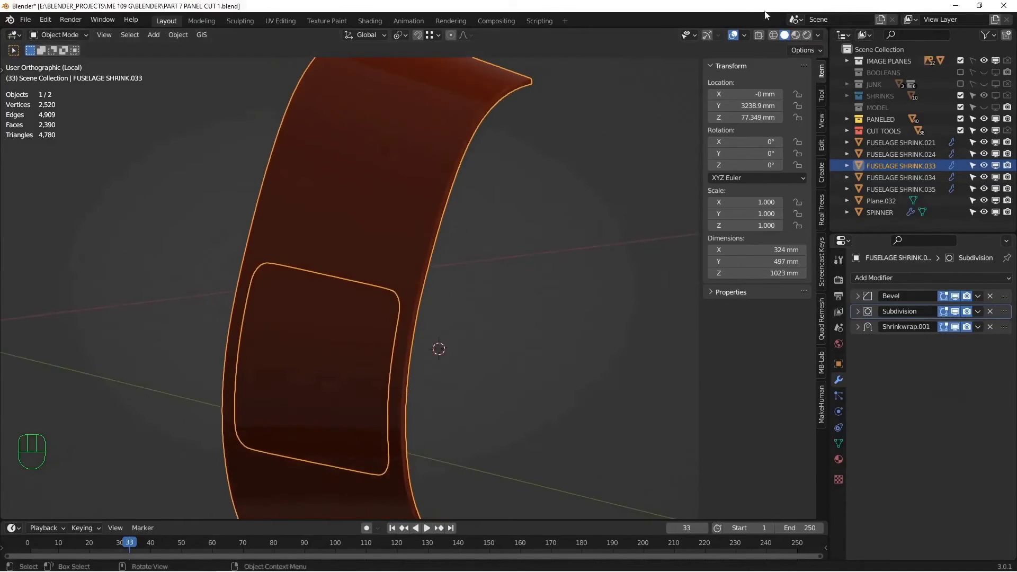
left_click(818, 35)
left_click(771, 91)
scroll(624, 195, "down", 3)
middle_click_drag(522, 217, 558, 207, "alt+shift")
scroll(504, 192, "up", 5)
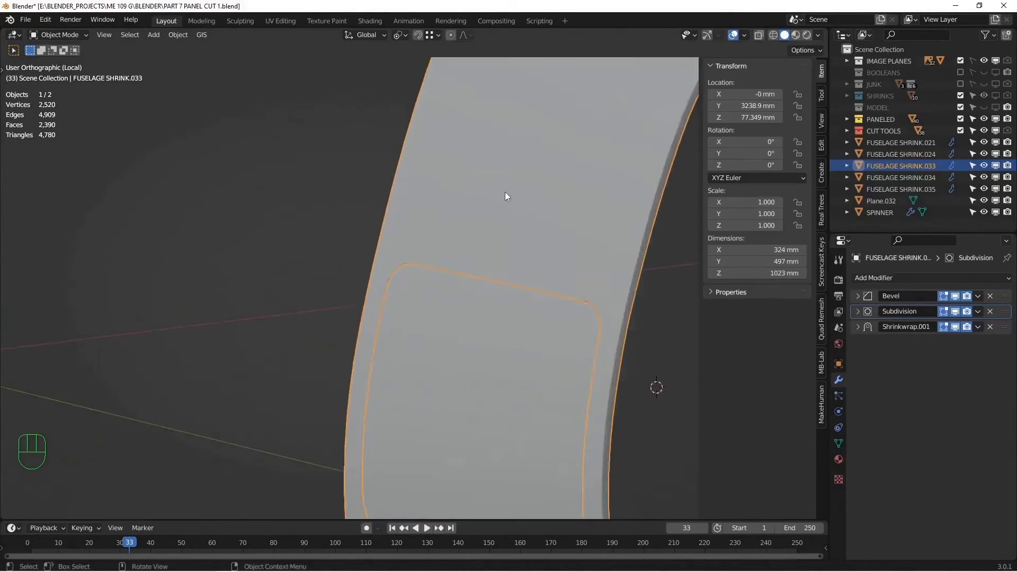
key("h")
left_click(546, 331)
middle_click_drag(549, 335, 461, 191, "alt")
scroll(510, 215, "up", 3)
key("Tab")
scroll(511, 215, "down", 3)
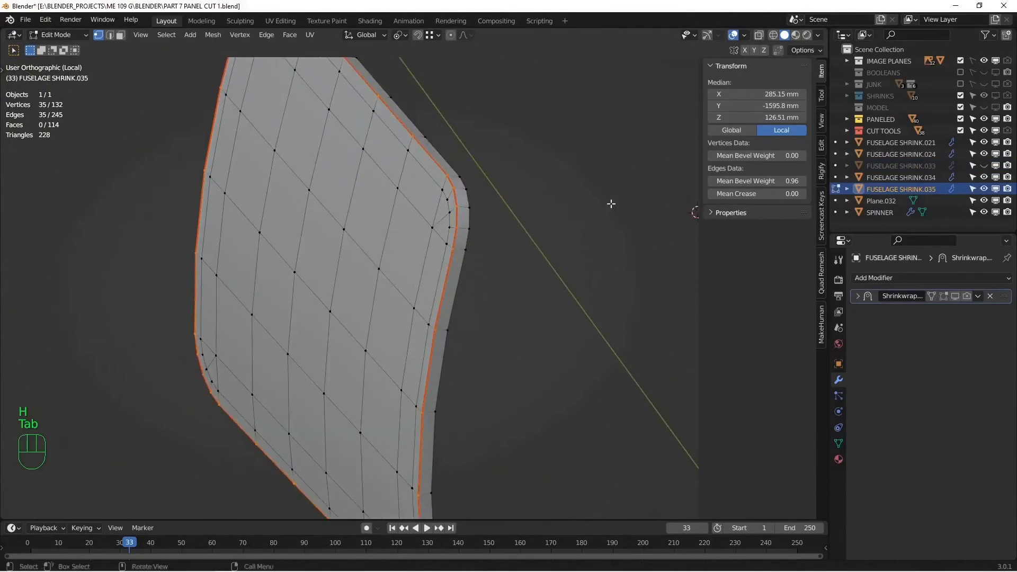
key("Tab")
left_click(926, 278)
left_click(531, 190)
key("alt+h")
key("alt+a")
Copy the fuselage panel's Bevel, Subdivision and Shrinkwrap modifiers to the side hatch
scroll(532, 190, "down", 4)
left_click(460, 181)
left_click(509, 137, "shift")
key("ctrl+l")
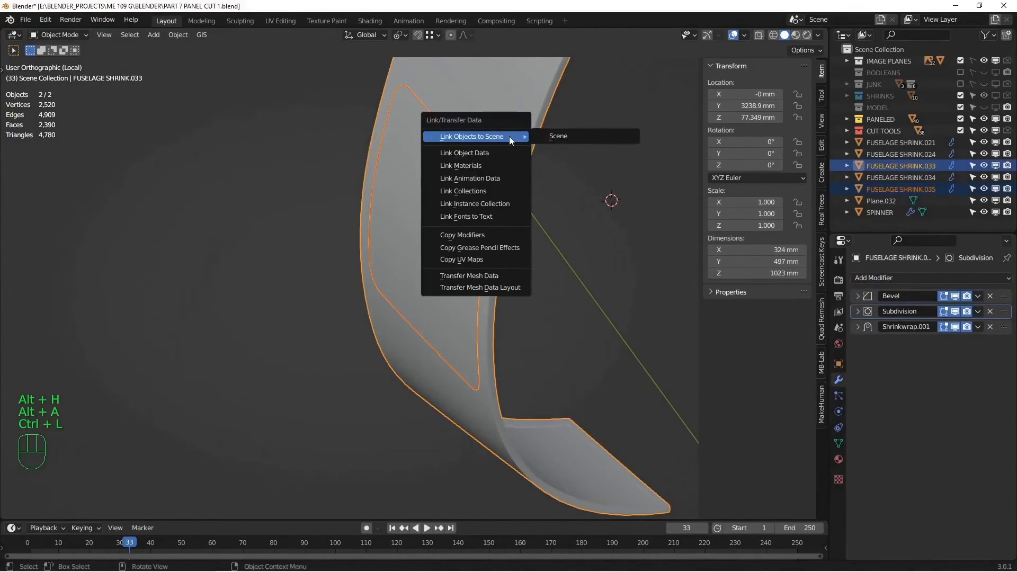
left_click(440, 235)
left_click(437, 211)
middle_click_drag(456, 195, 498, 289)
Hide the fuselage panel and select all hatch vertices except the inner edge loop of the rim
left_click(504, 144)
key("h")
left_click(475, 179)
key("Tab")
scroll(514, 294, "up", 3)
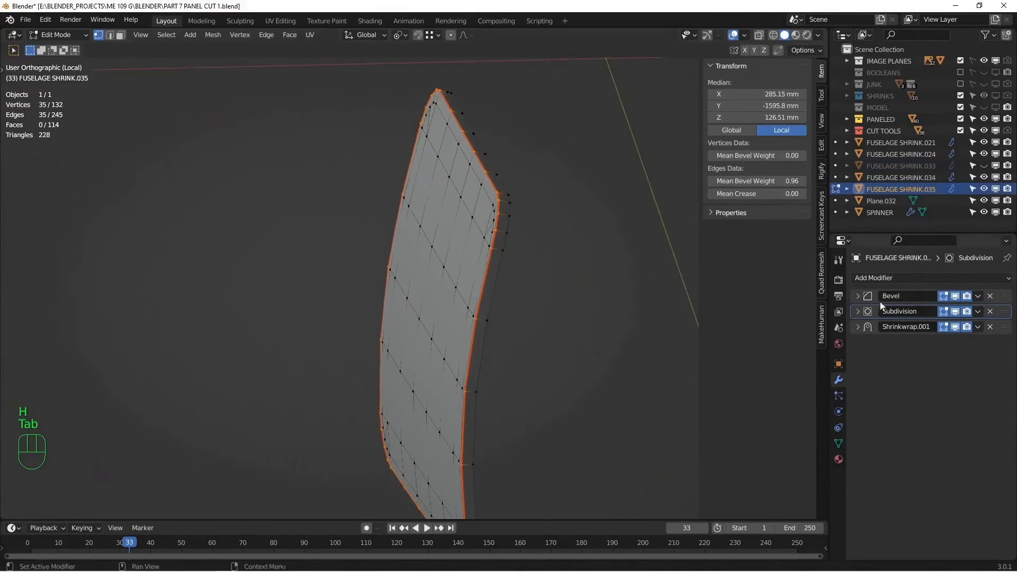
left_click(510, 279, "alt")
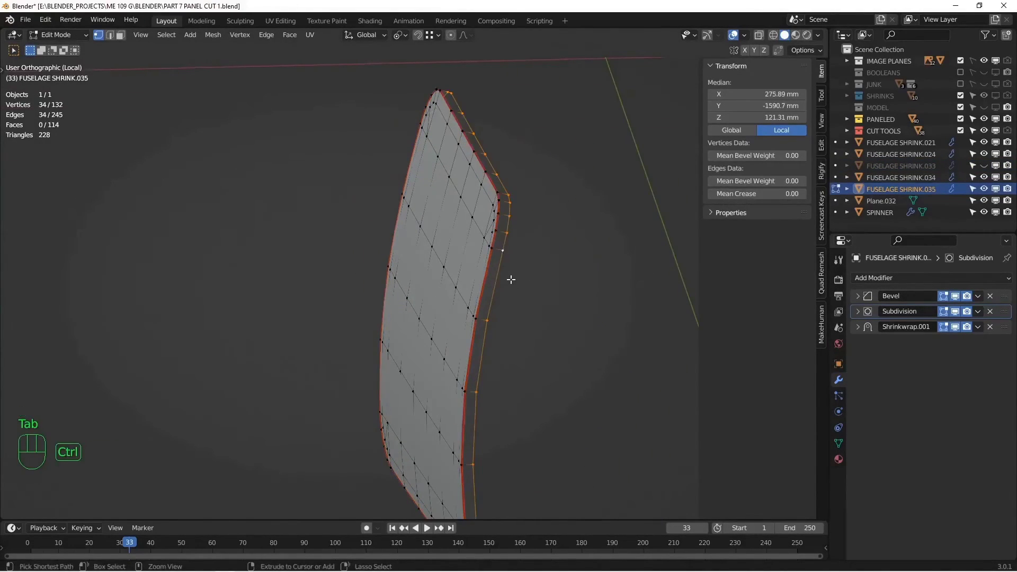
key("ctrl+i")
Remove the hatch's BELLY, WING ROOT and spinner vertex groups and add a new vertex group
left_click(838, 444)
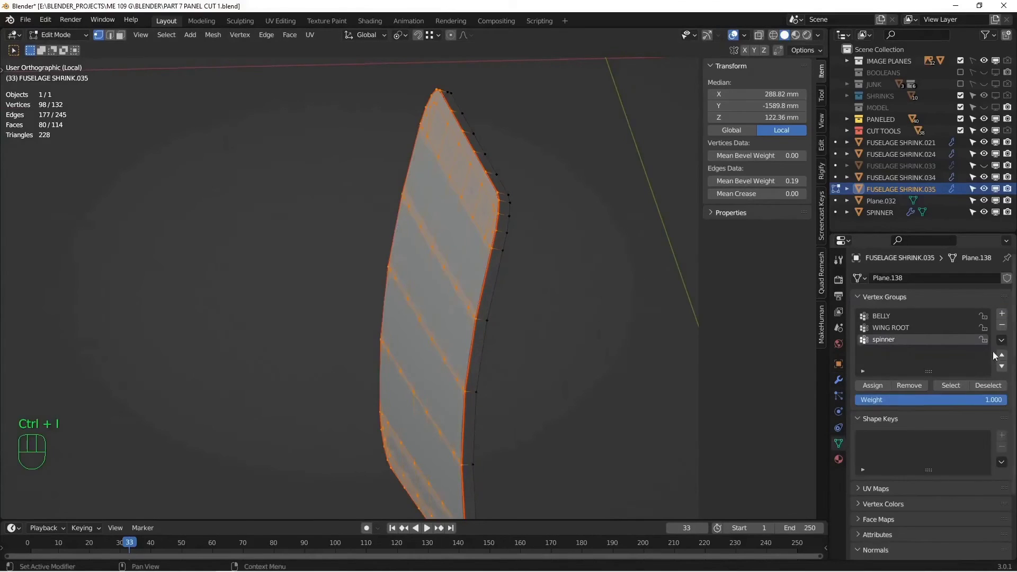
left_click(1002, 324)
left_click(1001, 325)
left_click(1002, 324)
left_click(1001, 313)
Rename the hatch's new vertex group to "s" and assign the selected vertices to it
left_click(889, 326)
key("s")
double_click(881, 317)
type("s")
key("Return")
left_click(877, 383)
Finish editing the hatch mesh and unhide the fuselage panel with nothing selected
middle_click_drag(460, 291, 503, 264)
key("Tab")
key("alt+h")
key("alt+a")
Switch the viewport to MatCap lighting and examine the surface reflections across the panel and hatch
left_click(818, 36)
left_click(765, 173)
mouse_move(498, 164)
middle_mouse_down("alt")
mouse_move(471, 191)
mouse_move(510, 232)
mouse_move(491, 201)
mouse_move(517, 196)
mouse_move(515, 258)
mouse_move(488, 241)
mouse_move(505, 227)
mouse_move(498, 205)
mouse_move(505, 237)
mouse_move(500, 192)
mouse_move(506, 252)
mouse_move(482, 245)
mouse_move(507, 258)
middle_mouse_up("alt")
key("alt+a")
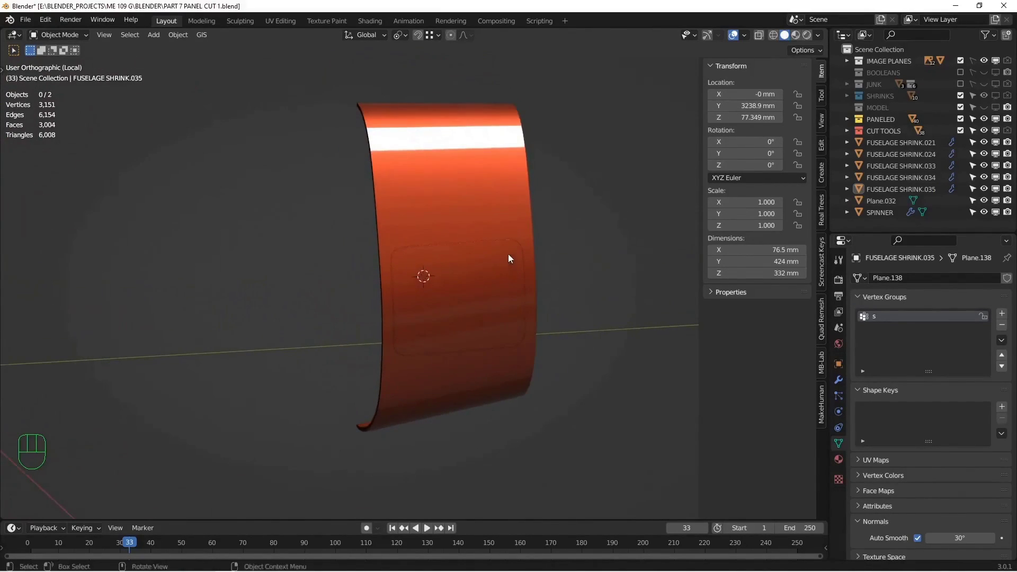